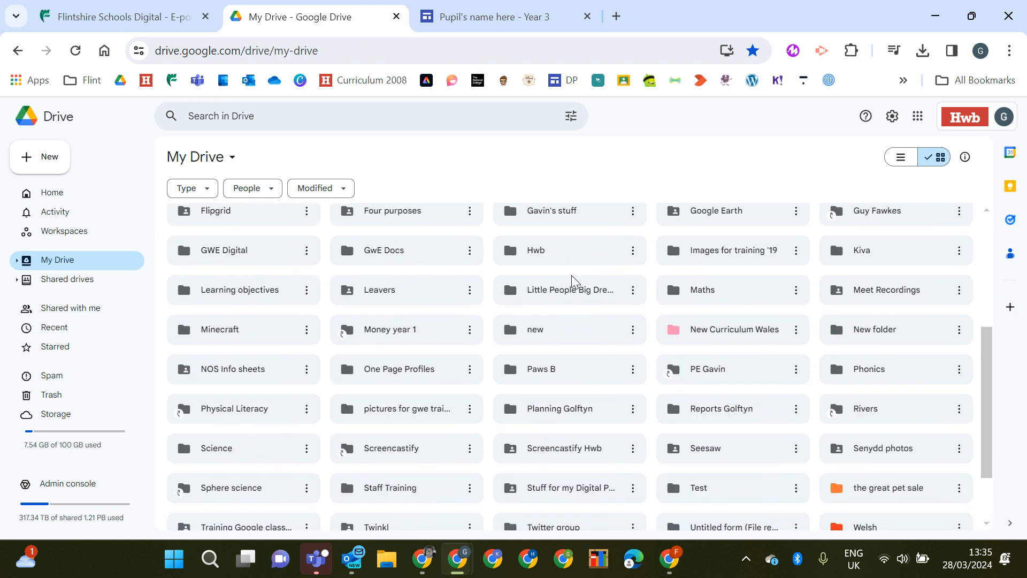
{"action": "scroll", "coordinate": [571, 275], "scroll_direction": "down", "scroll_amount": 5}
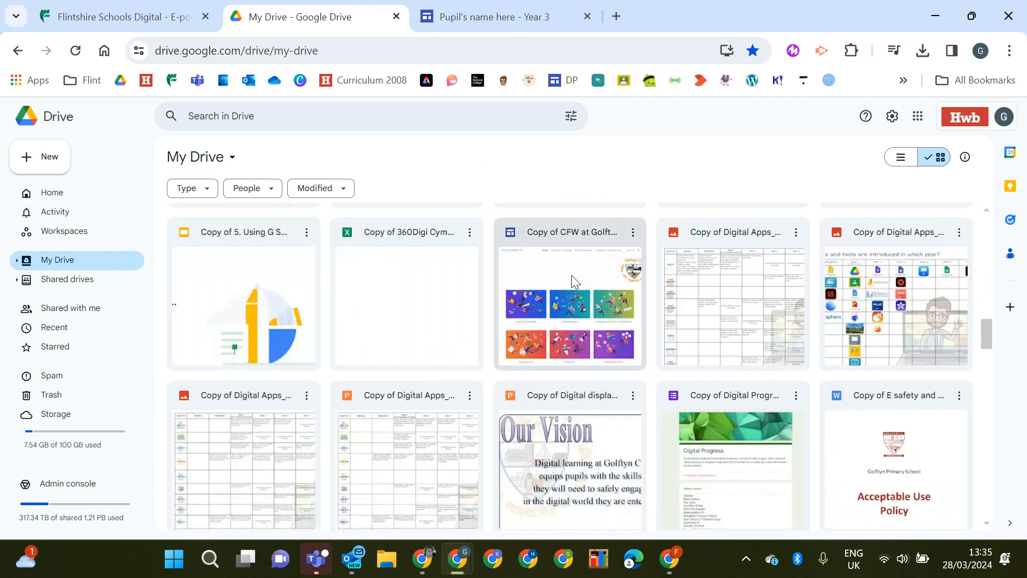
{"action": "scroll", "coordinate": [601, 262], "scroll_direction": "down", "scroll_amount": 4}
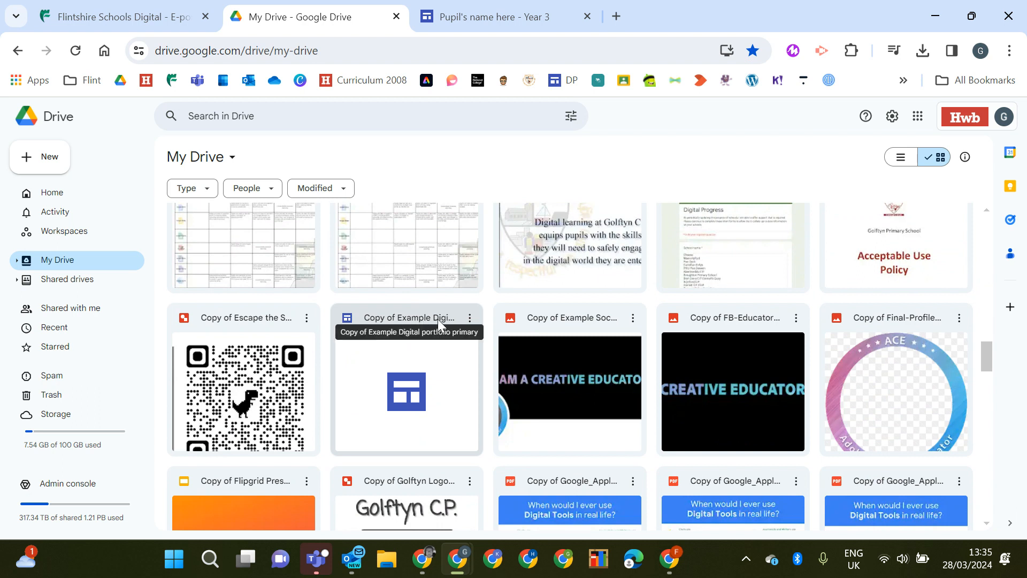
{"action": "scroll", "coordinate": [435, 322], "scroll_direction": "up", "scroll_amount": 15}
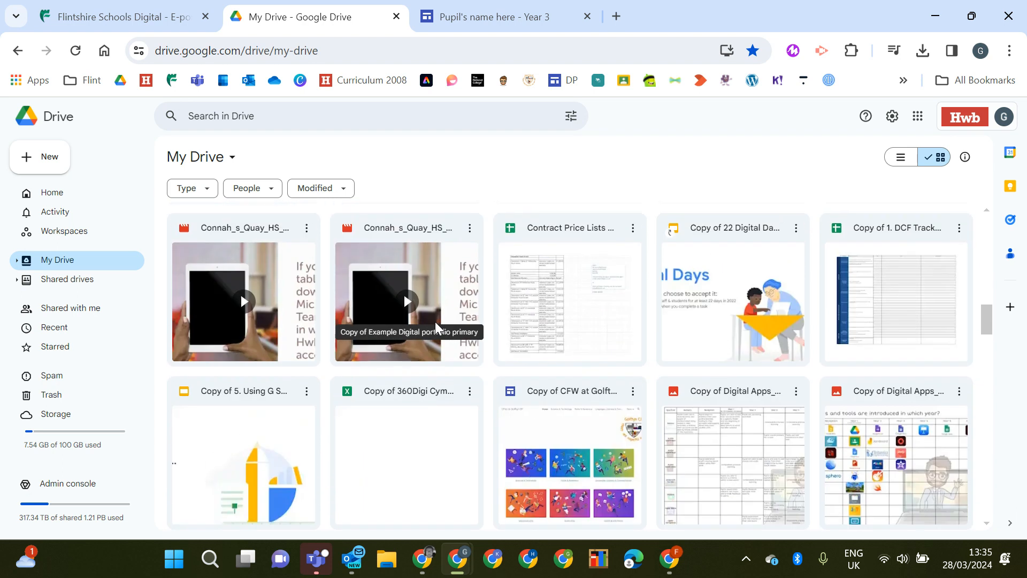
{"action": "scroll", "coordinate": [435, 321], "scroll_direction": "up", "scroll_amount": 6}
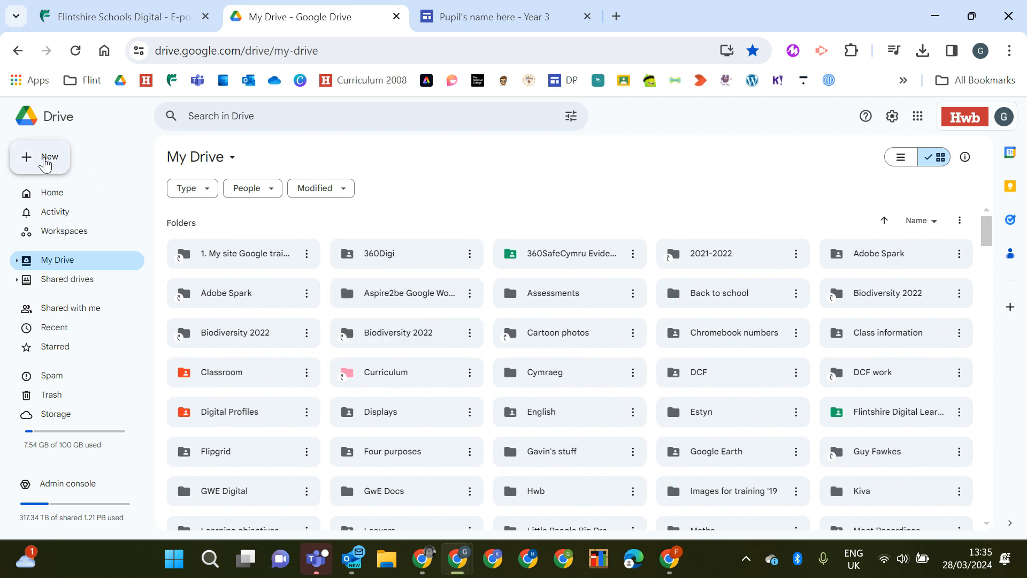
Create a new folder named E-portfolios in My Drive
{"action": "left_click", "coordinate": [45, 159]}
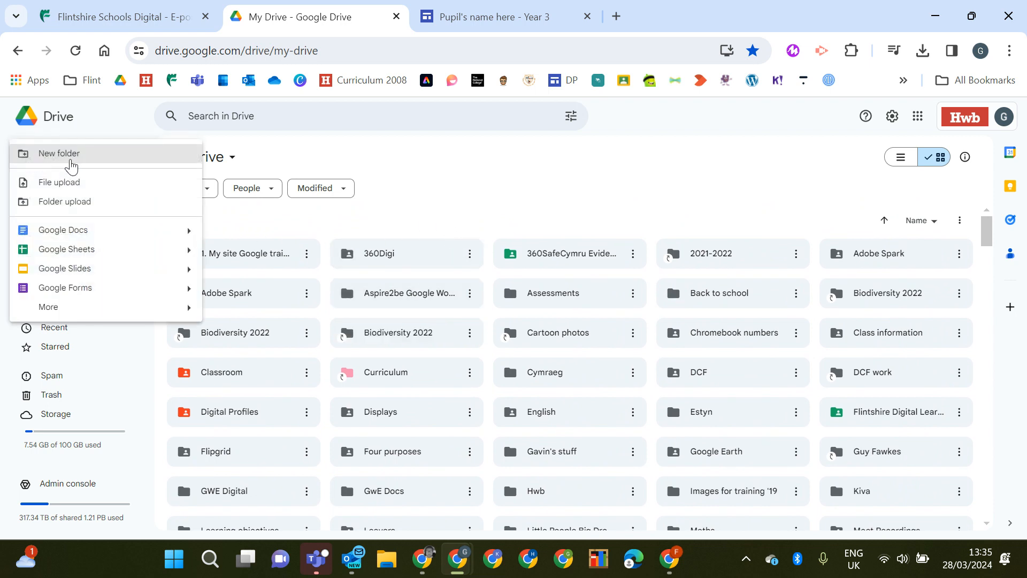
{"action": "left_click", "coordinate": [71, 155]}
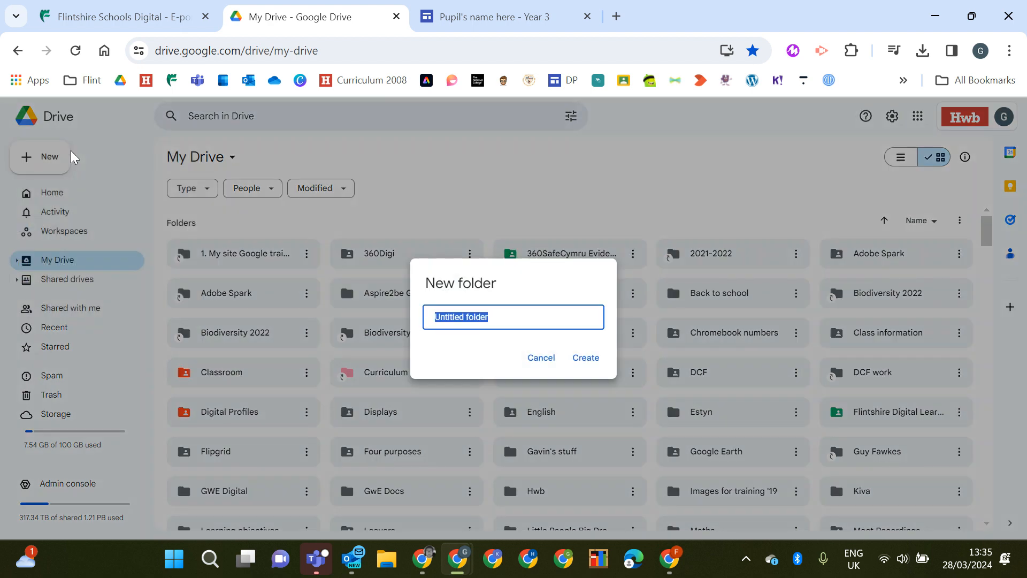
{"action": "type", "text": "E-po"}
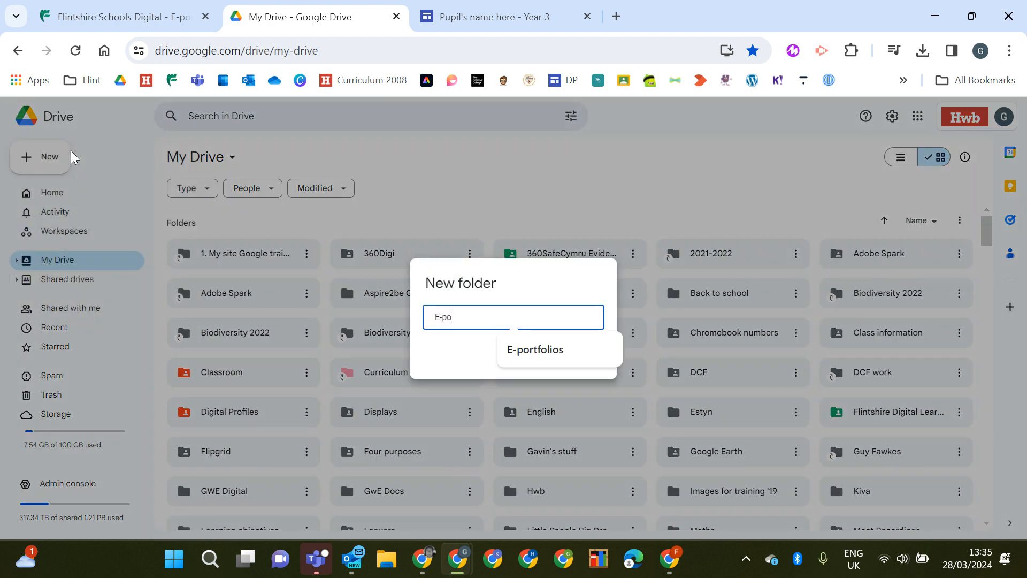
{"action": "type", "text": "rtfolios"}
{"action": "left_click", "coordinate": [556, 355]}
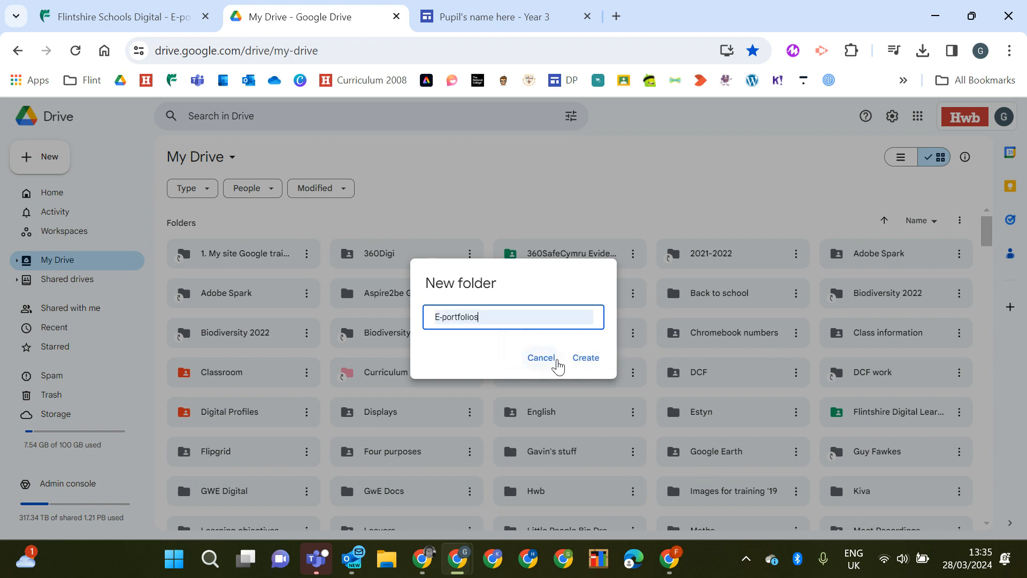
{"action": "left_click", "coordinate": [584, 358]}
Move the Copy of Example Digital portfolio primary file into the E-portfolios folder
{"action": "scroll", "coordinate": [574, 362], "scroll_direction": "down", "scroll_amount": 1}
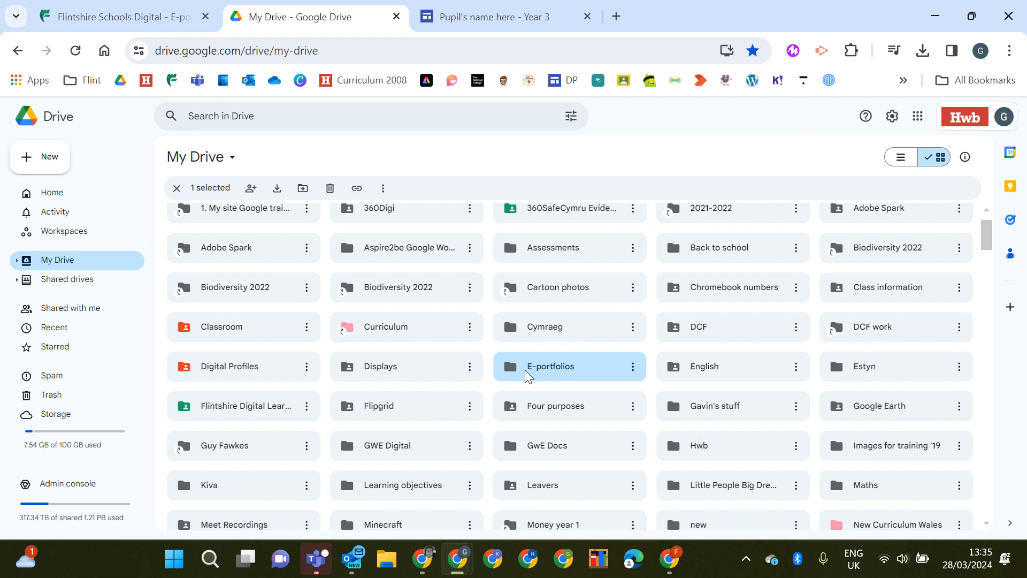
{"action": "scroll", "coordinate": [489, 390], "scroll_direction": "down", "scroll_amount": 15}
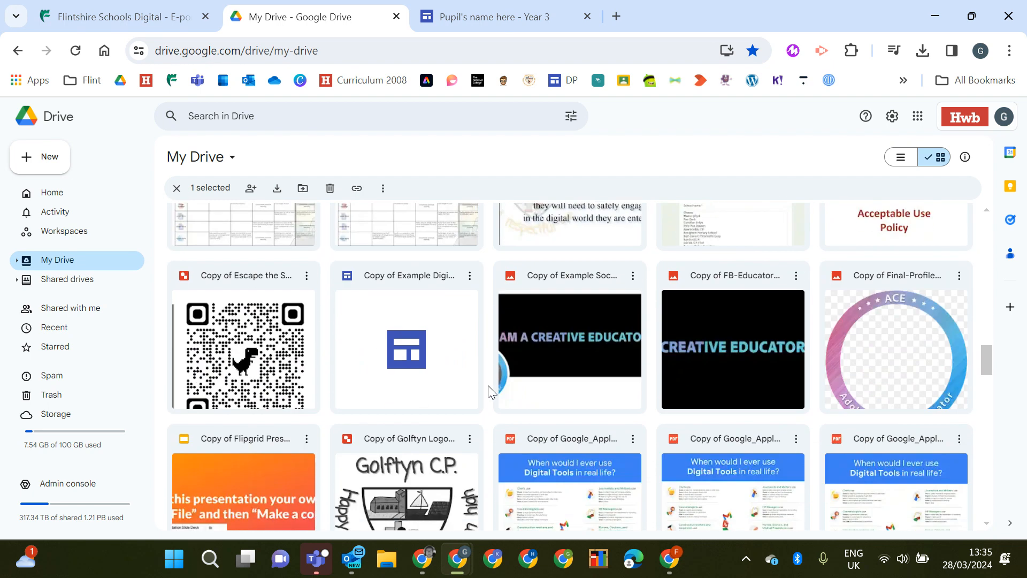
{"action": "left_click_drag", "start_coordinate": [399, 304], "coordinate": [539, 398]}
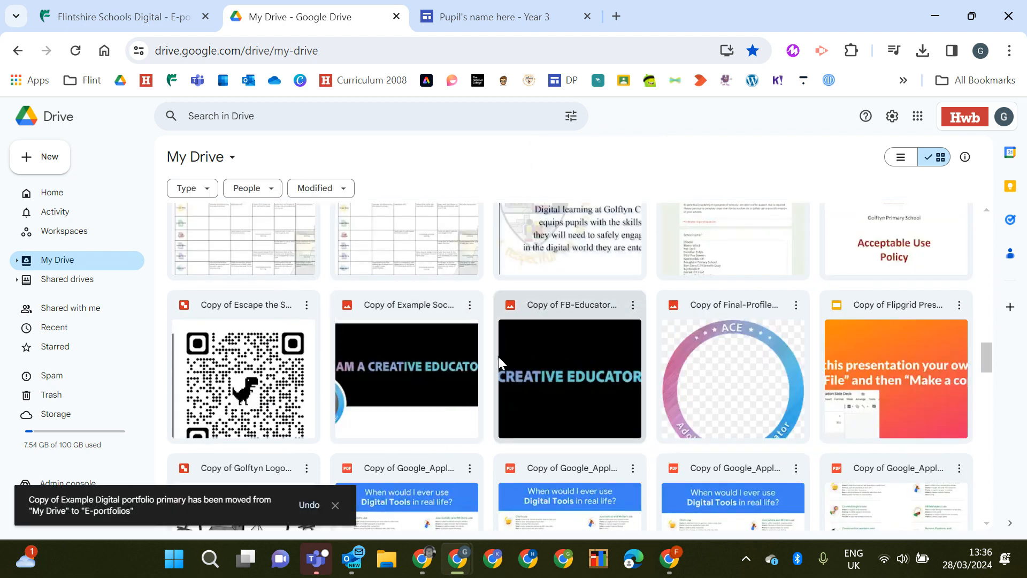
Open the E-portfolios folder to check its contents and return to My Drive
{"action": "scroll", "coordinate": [454, 321], "scroll_direction": "up", "scroll_amount": 15}
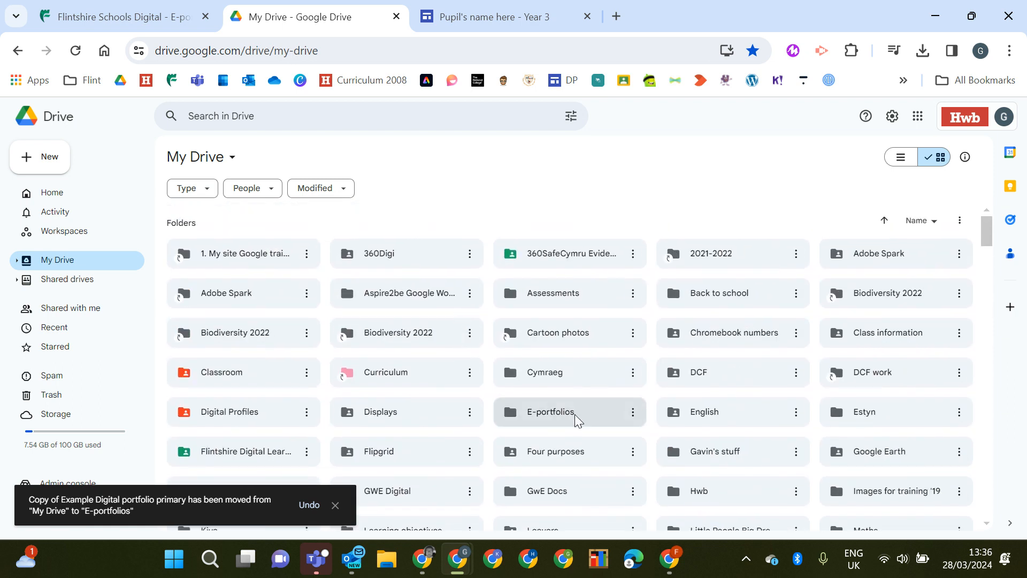
{"action": "double_click", "coordinate": [543, 416]}
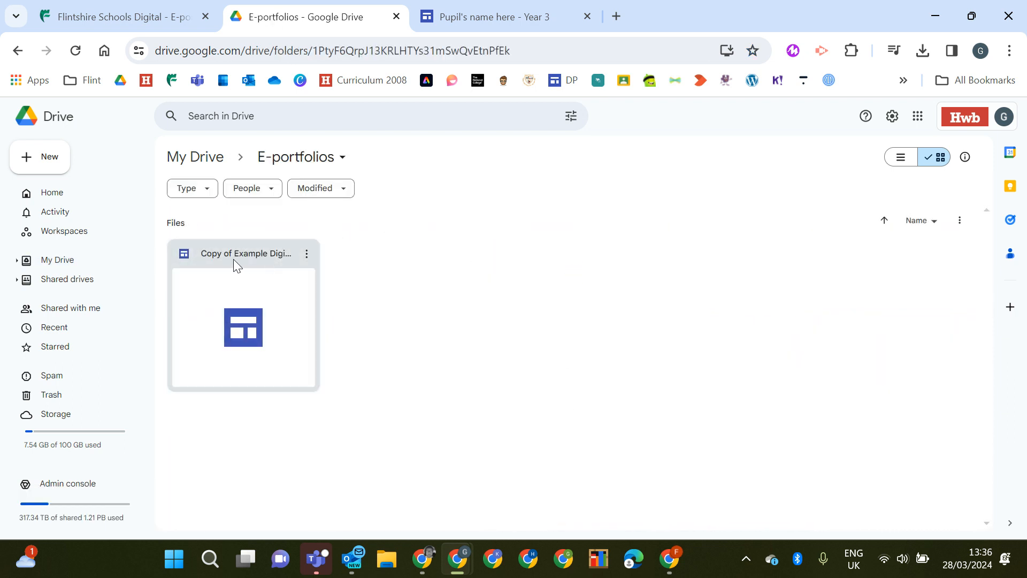
{"action": "left_click", "coordinate": [190, 161]}
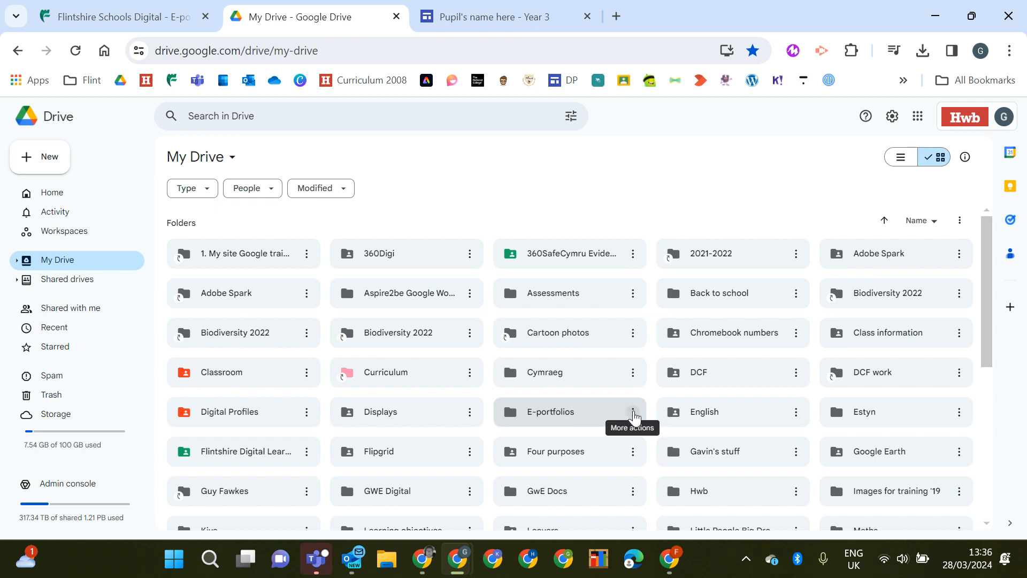
Open sharing for the E-portfolios folder and set its general access to Hwb
{"action": "left_click", "coordinate": [633, 412]}
{"action": "mouse_move", "coordinate": [673, 357]}
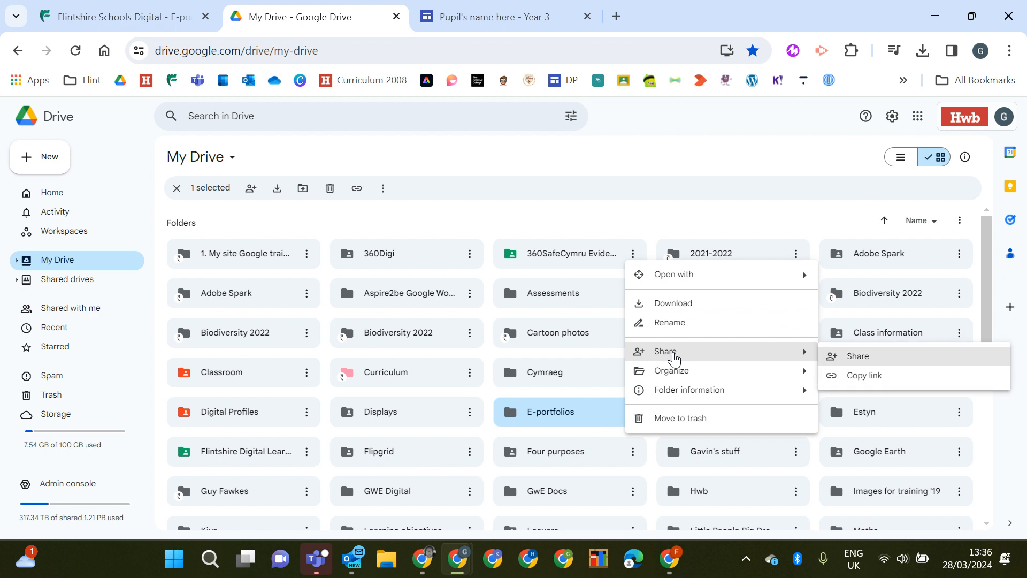
{"action": "left_click", "coordinate": [858, 359]}
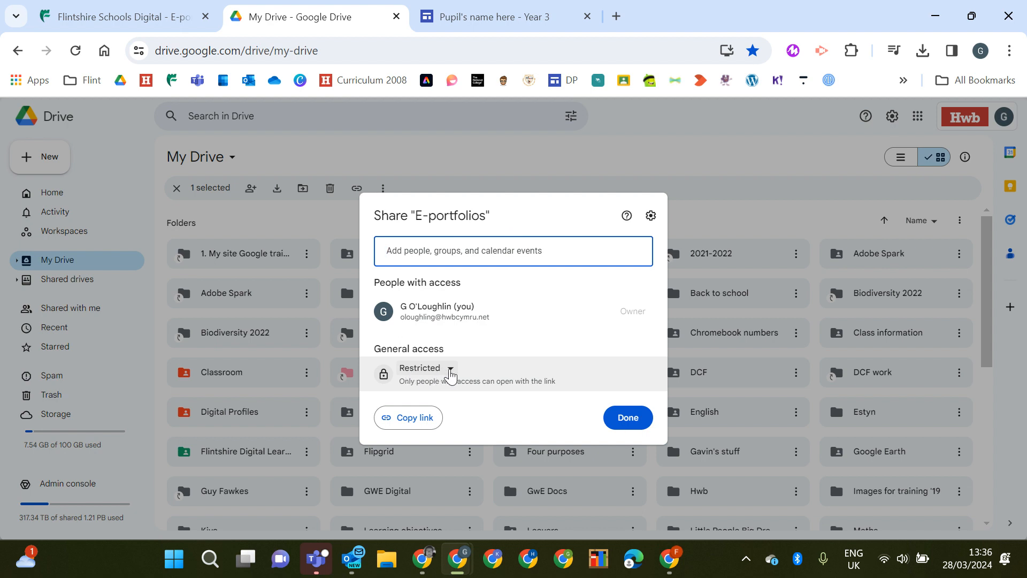
{"action": "left_click", "coordinate": [450, 369]}
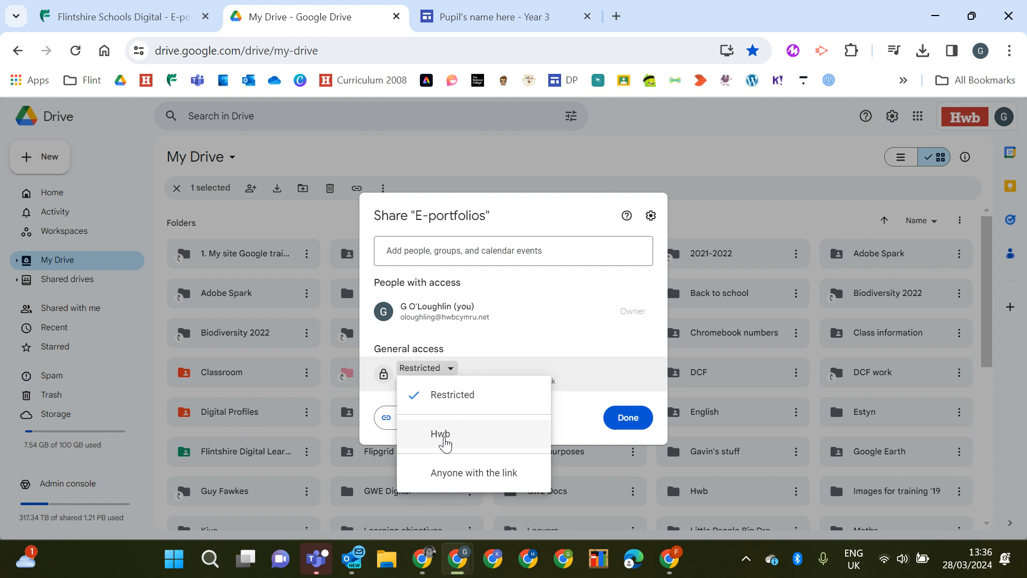
{"action": "left_click", "coordinate": [440, 435]}
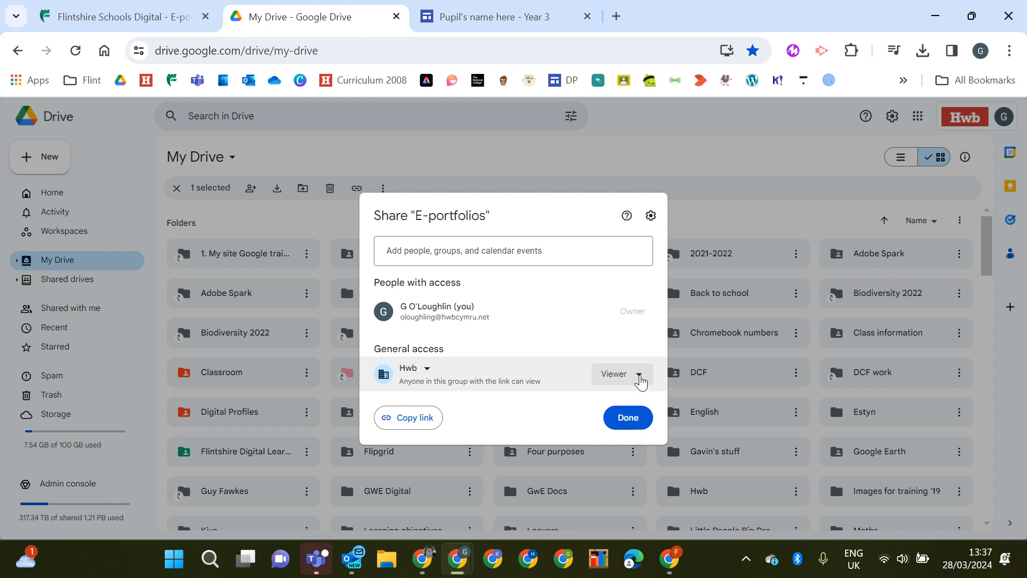
Copy the E-portfolios folder's link and close the sharing dialog
{"action": "left_click", "coordinate": [640, 380]}
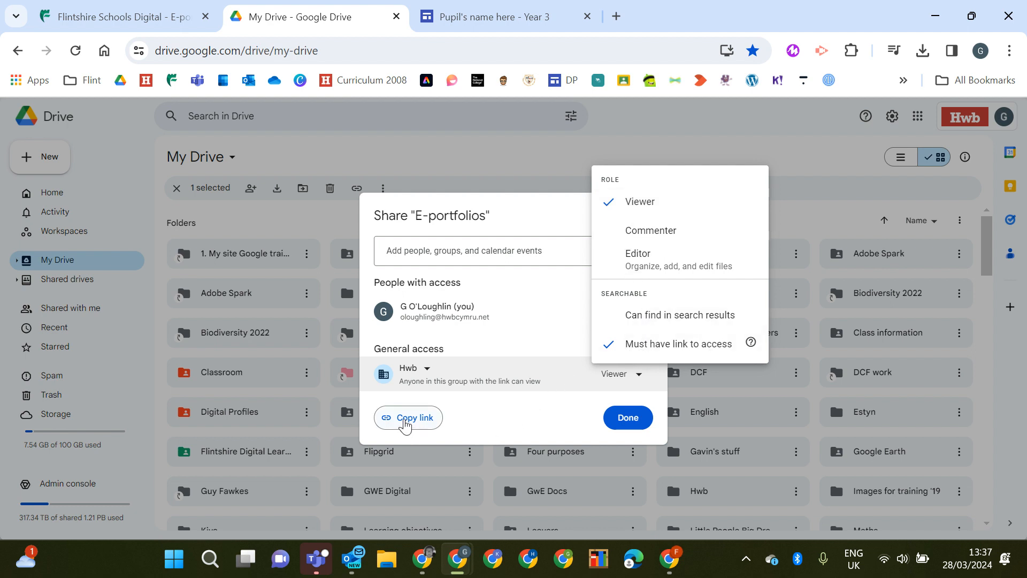
{"action": "left_click", "coordinate": [407, 423]}
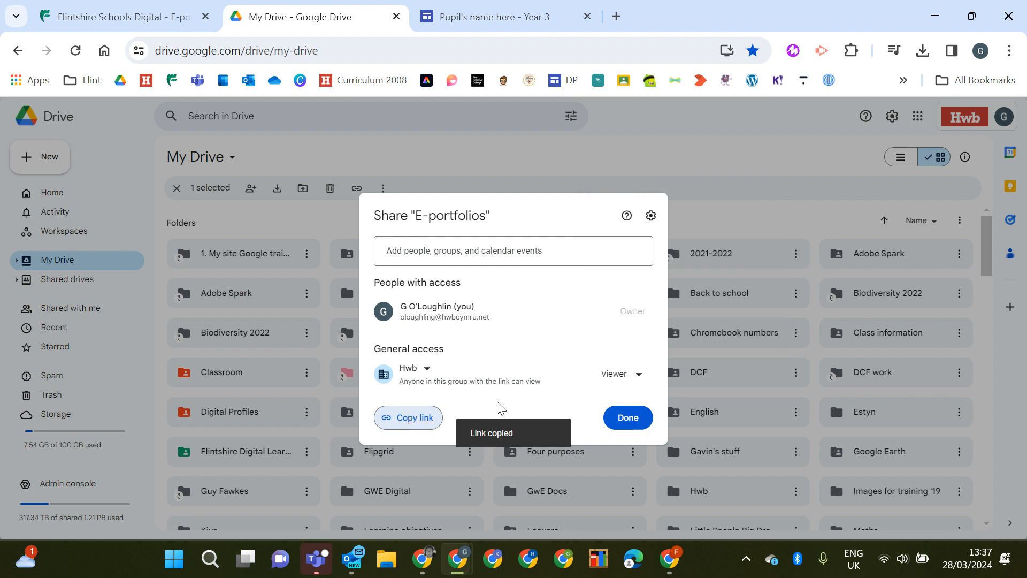
{"action": "left_click", "coordinate": [627, 418]}
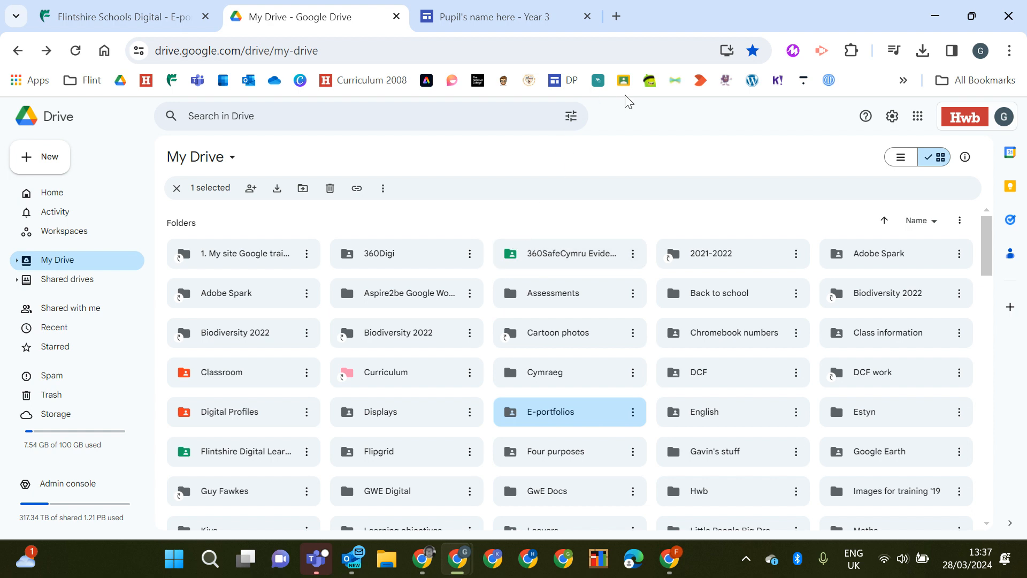
Open Google Classroom in a new tab and go to the Classwork page of Example class
{"action": "left_click", "coordinate": [617, 16]}
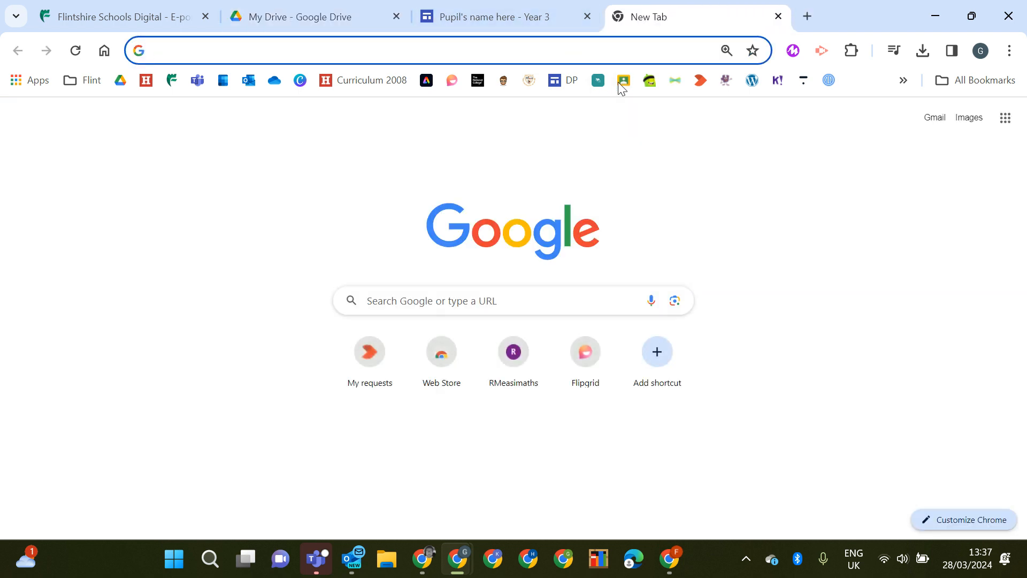
{"action": "left_click", "coordinate": [623, 81]}
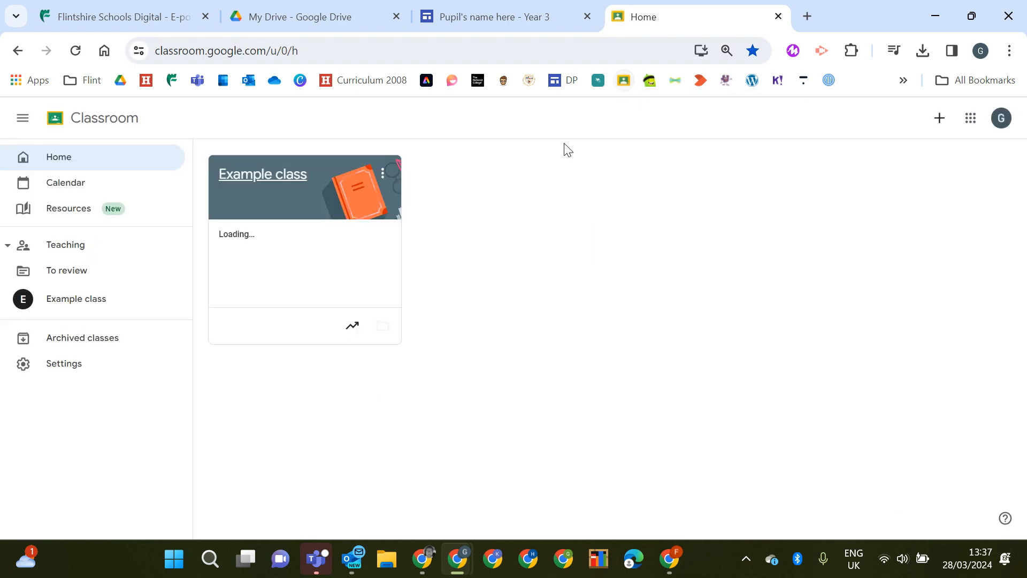
{"action": "left_click", "coordinate": [269, 178]}
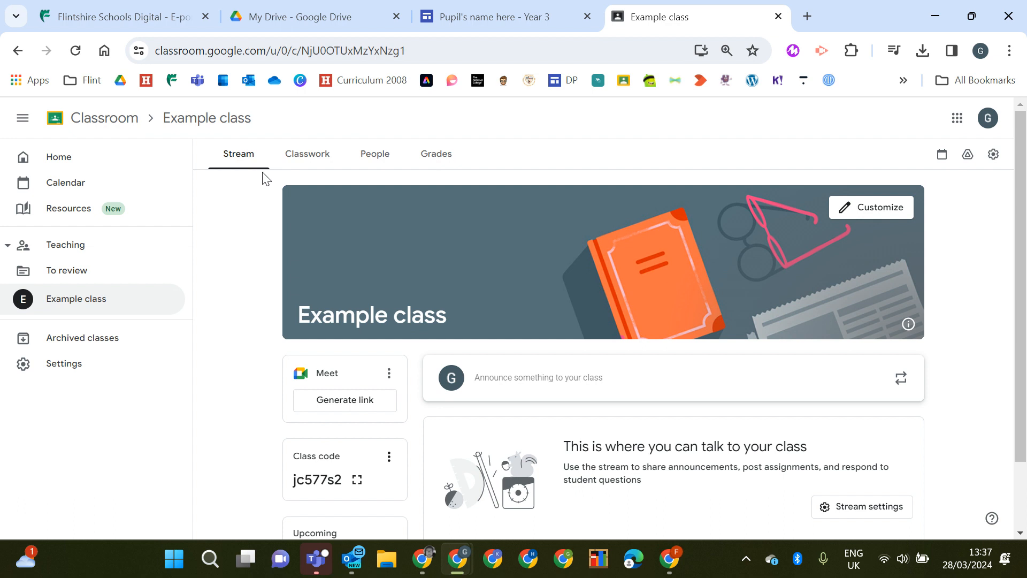
{"action": "left_click", "coordinate": [308, 158]}
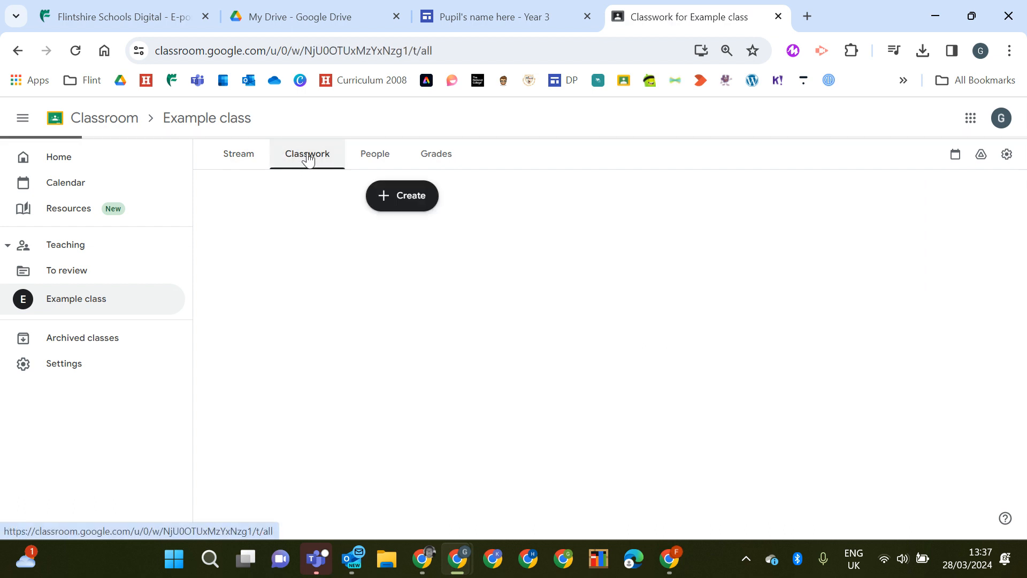
Create a new assignment titled E-portfolios
{"action": "left_click", "coordinate": [395, 201]}
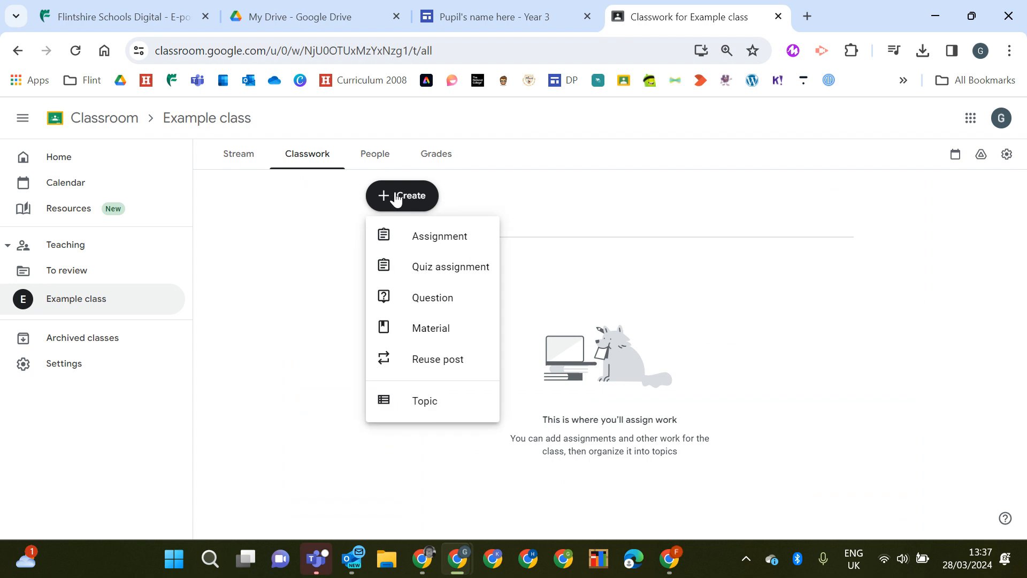
{"action": "left_click", "coordinate": [434, 240]}
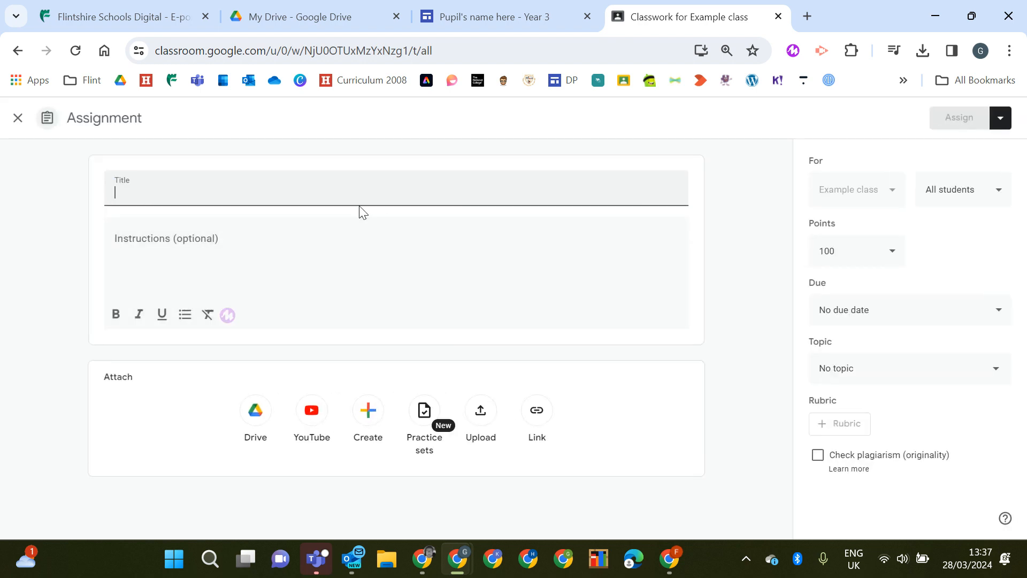
{"action": "type", "text": "E-portfolios"}
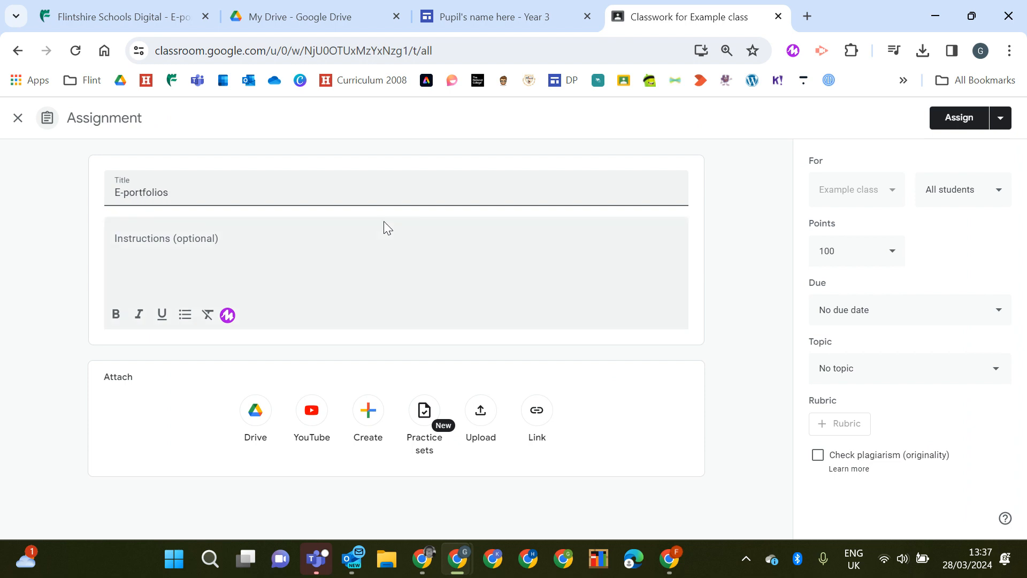
Attach the copied E-portfolios folder link to the assignment
{"action": "left_click", "coordinate": [536, 412]}
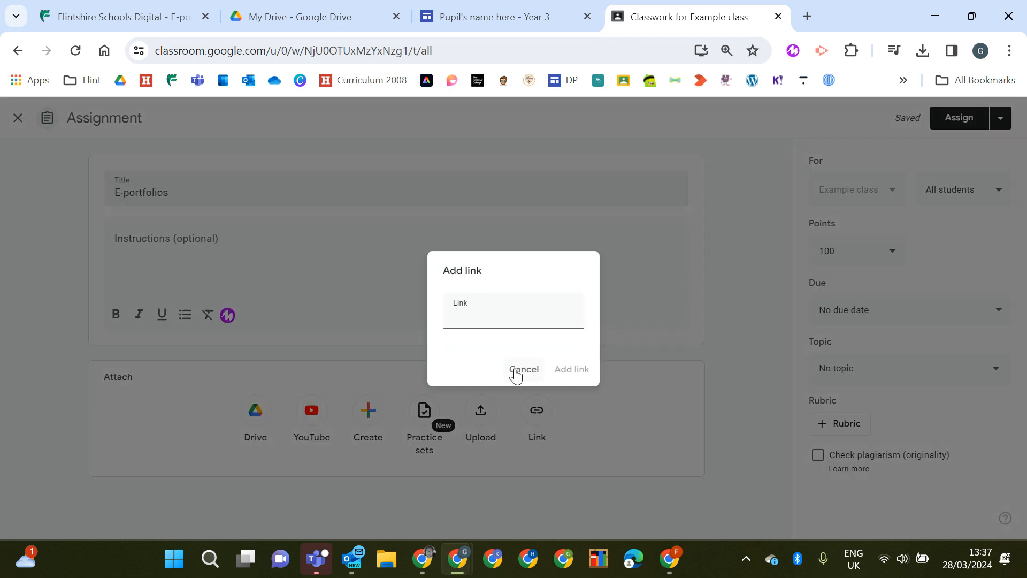
{"action": "key", "text": "ctrl+v"}
{"action": "left_click", "coordinate": [571, 372]}
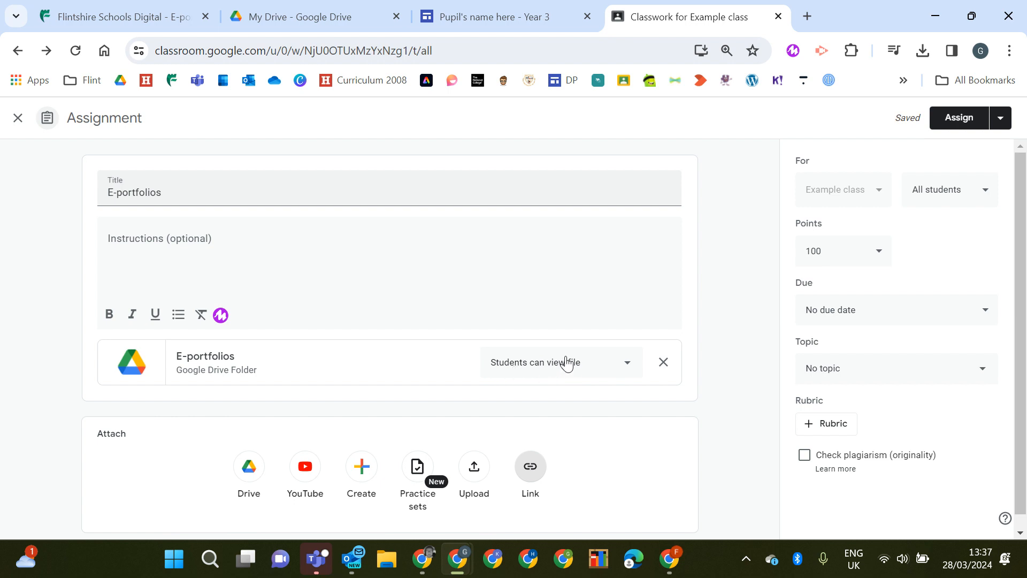
Create the topic Science & Technology for the assignment and assign it to the class
{"action": "left_click", "coordinate": [989, 378]}
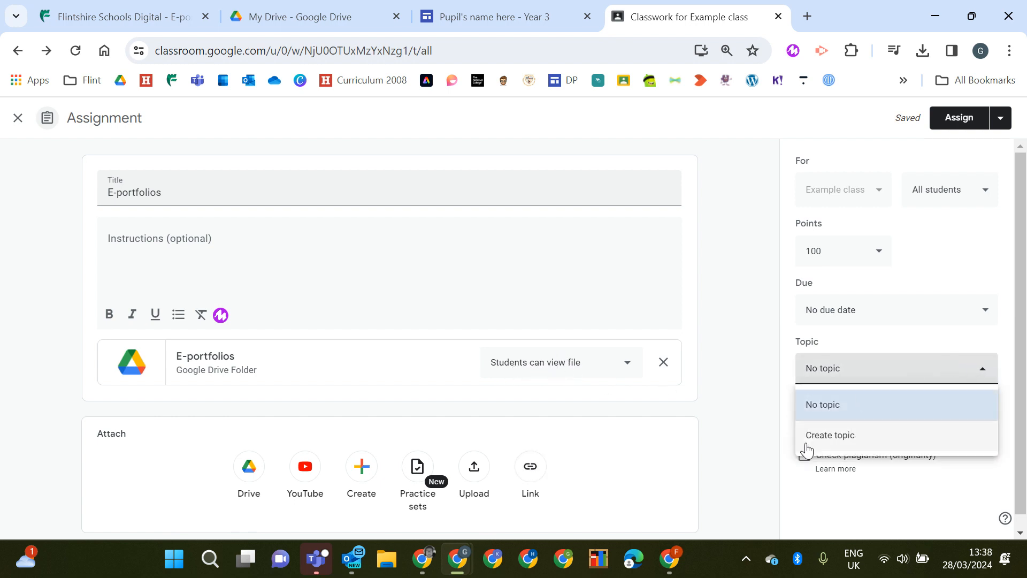
{"action": "left_click", "coordinate": [841, 438]}
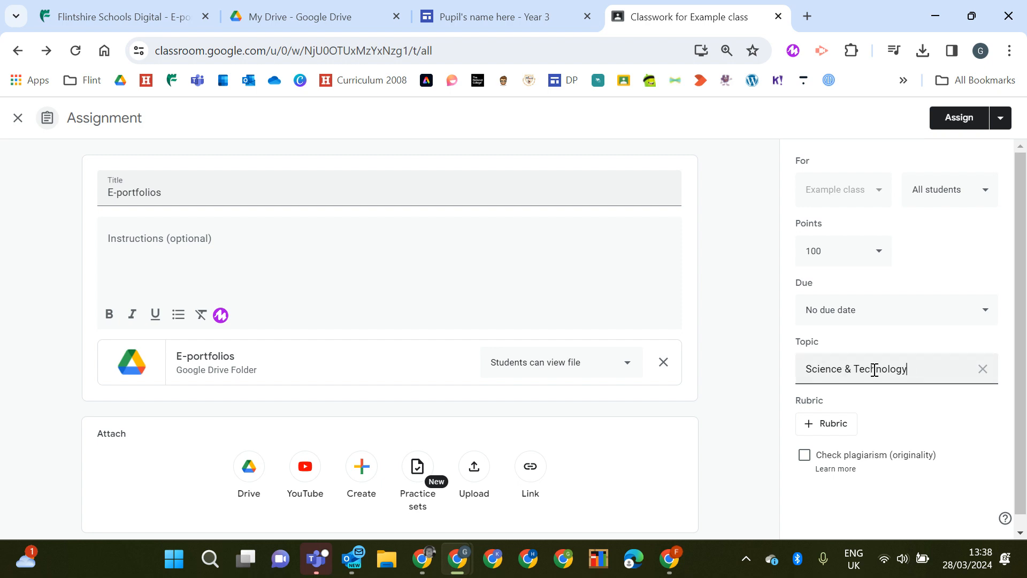
{"action": "left_click", "coordinate": [959, 118]}
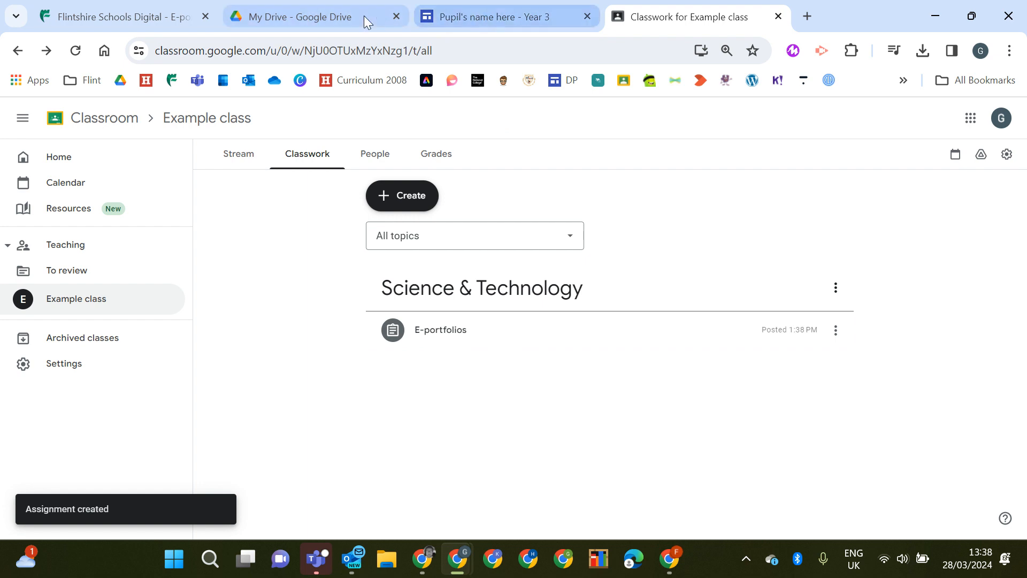
Switch back to the Drive tab and open the E-portfolios folder
{"action": "left_click", "coordinate": [318, 18]}
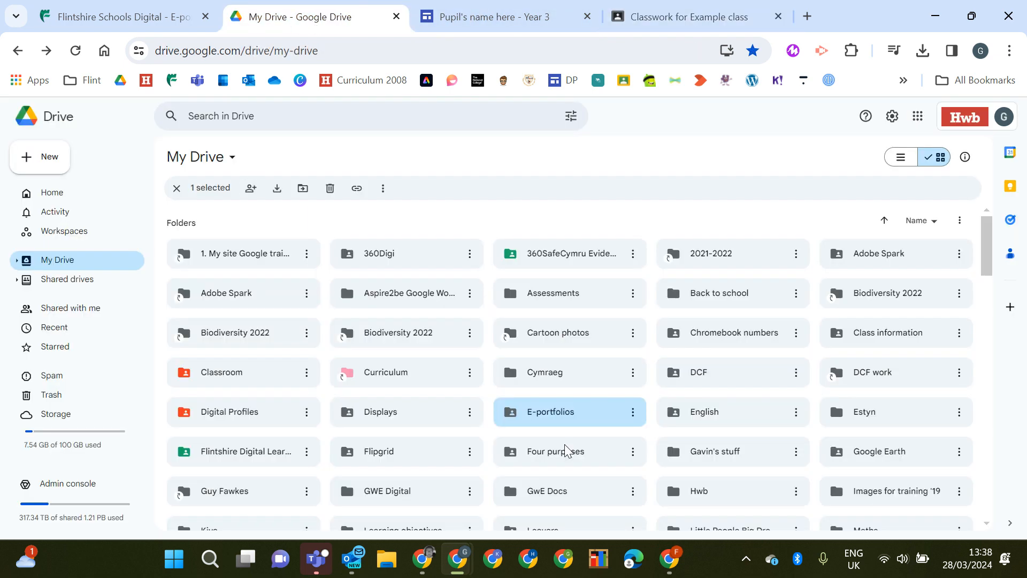
{"action": "double_click", "coordinate": [543, 420]}
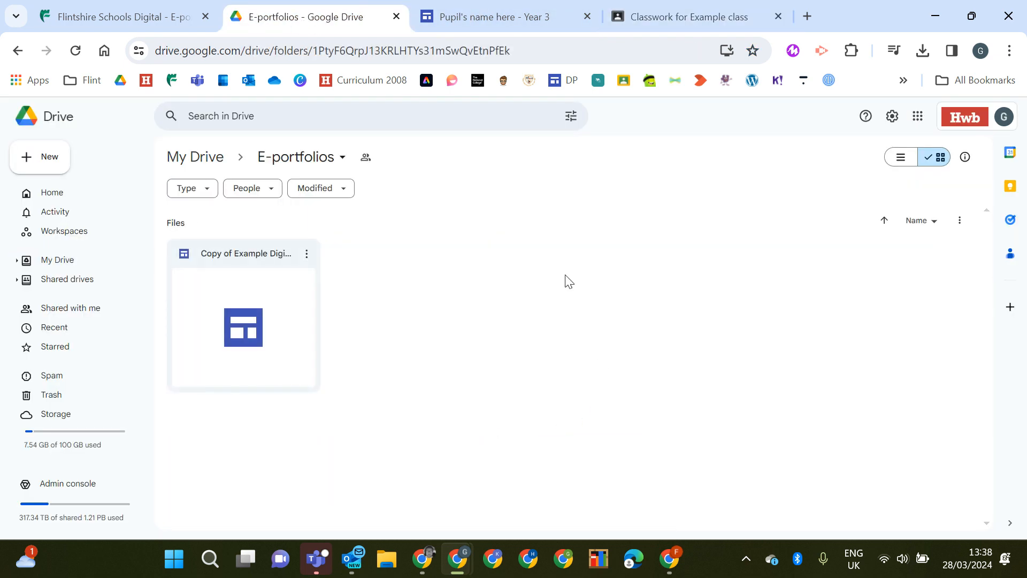
Open the copied example portfolio site and examine the header image options
{"action": "double_click", "coordinate": [237, 286]}
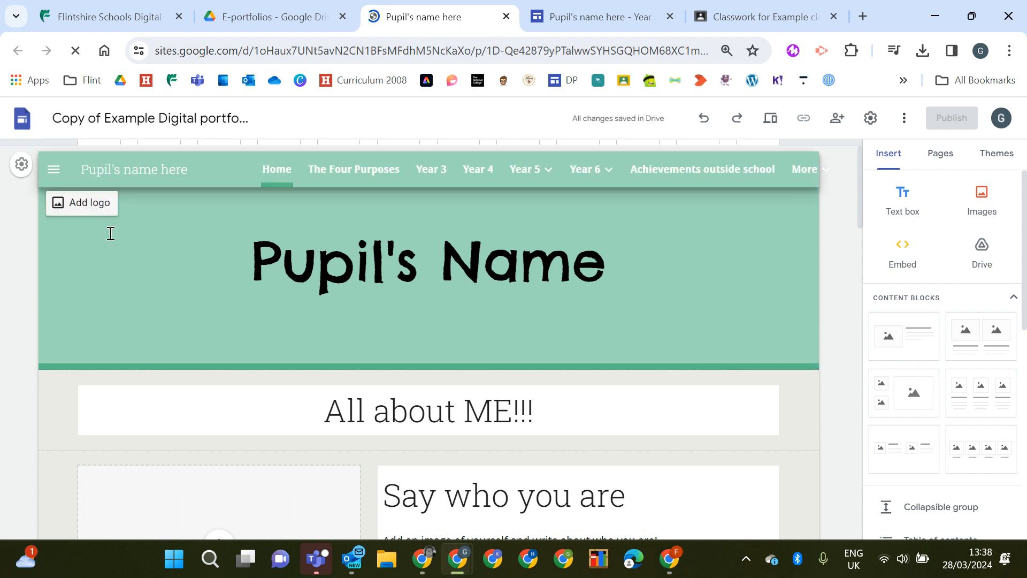
{"action": "left_click", "coordinate": [110, 234]}
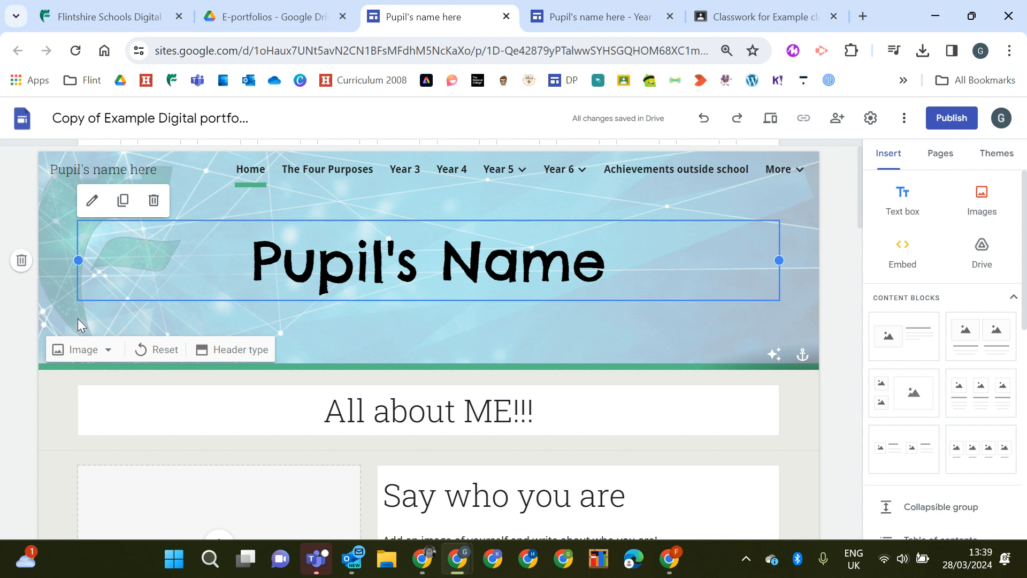
{"action": "left_click", "coordinate": [106, 351]}
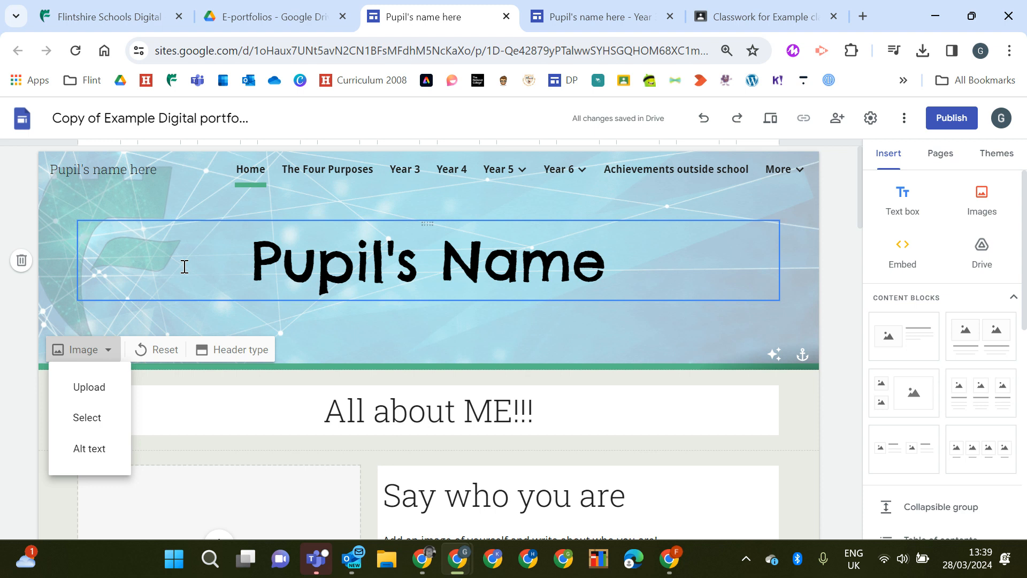
Create a new Google Site inside the shared E-portfolios folder, sharing it with the folder's people
{"action": "left_click", "coordinate": [280, 19]}
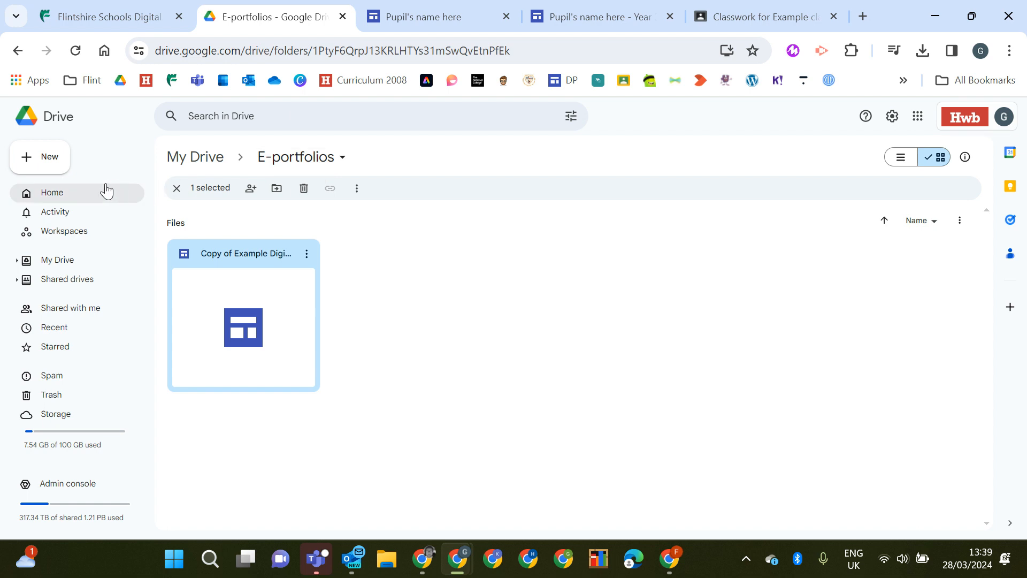
{"action": "left_click", "coordinate": [34, 160]}
{"action": "mouse_move", "coordinate": [75, 307]}
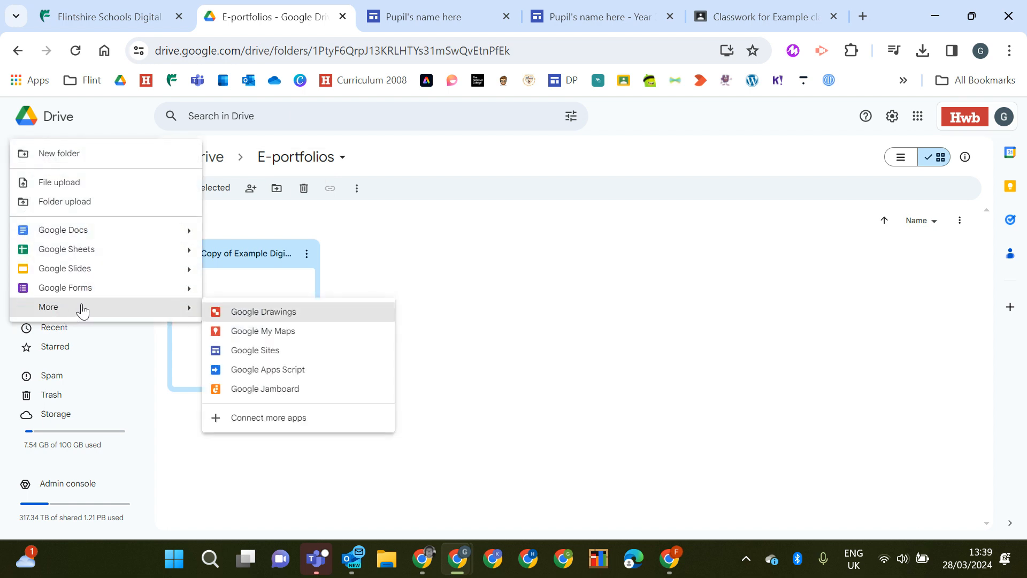
{"action": "left_click", "coordinate": [248, 354]}
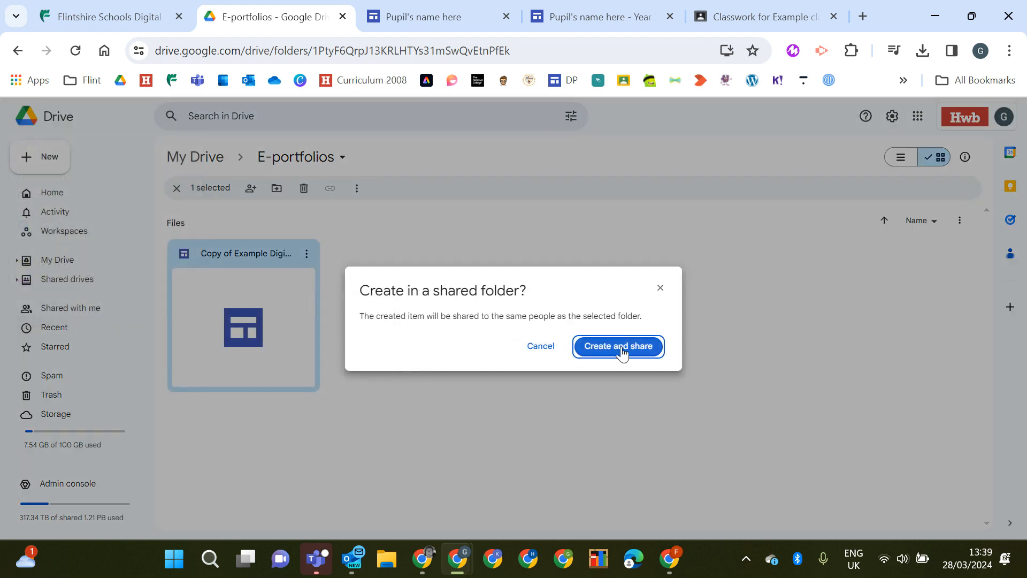
{"action": "left_click", "coordinate": [613, 353]}
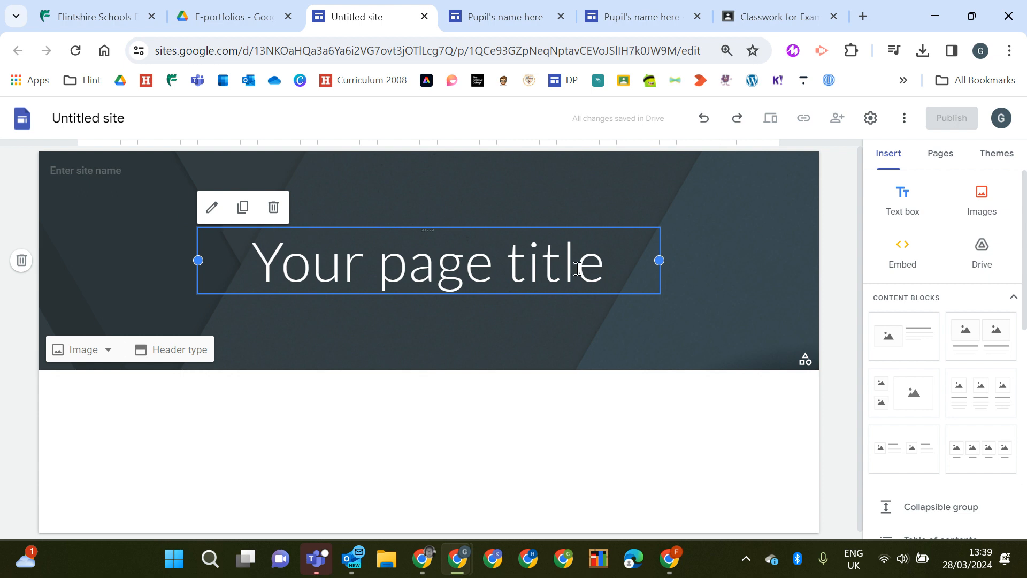
Change the site's page title to Your name
{"action": "left_click", "coordinate": [609, 271]}
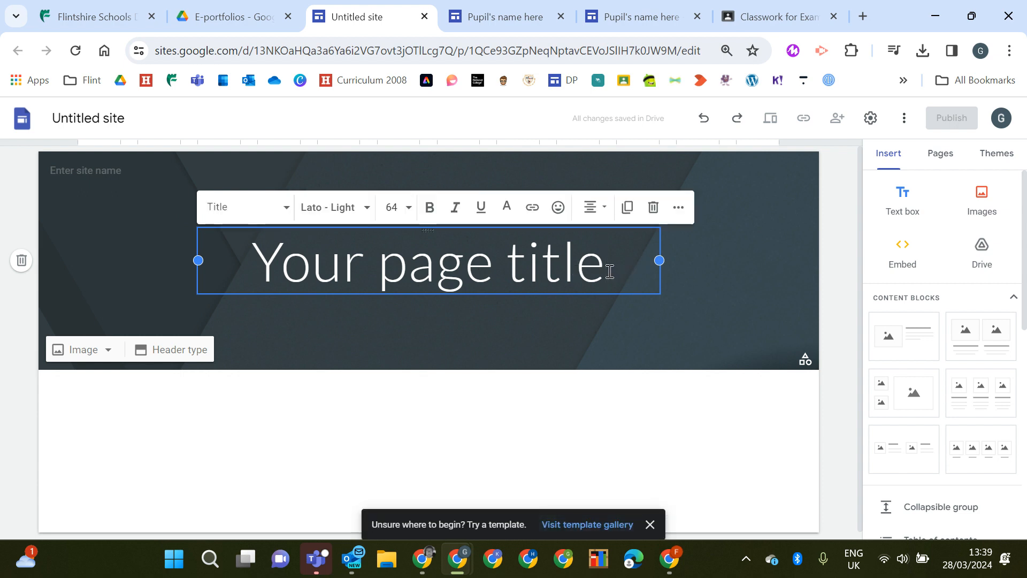
{"action": "key", "text": "BackSpace"}
{"action": "key", "text": "BackSpace"}
{"action": "key", "text": "BackSpace"}
{"action": "key", "text": "BackSpace"}
{"action": "key", "text": "BackSpace"}
{"action": "key", "text": "BackSpace"}
{"action": "key", "text": "BackSpace"}
{"action": "key", "text": "BackSpace"}
{"action": "key", "text": "BackSpace"}
{"action": "key", "text": "BackSpace"}
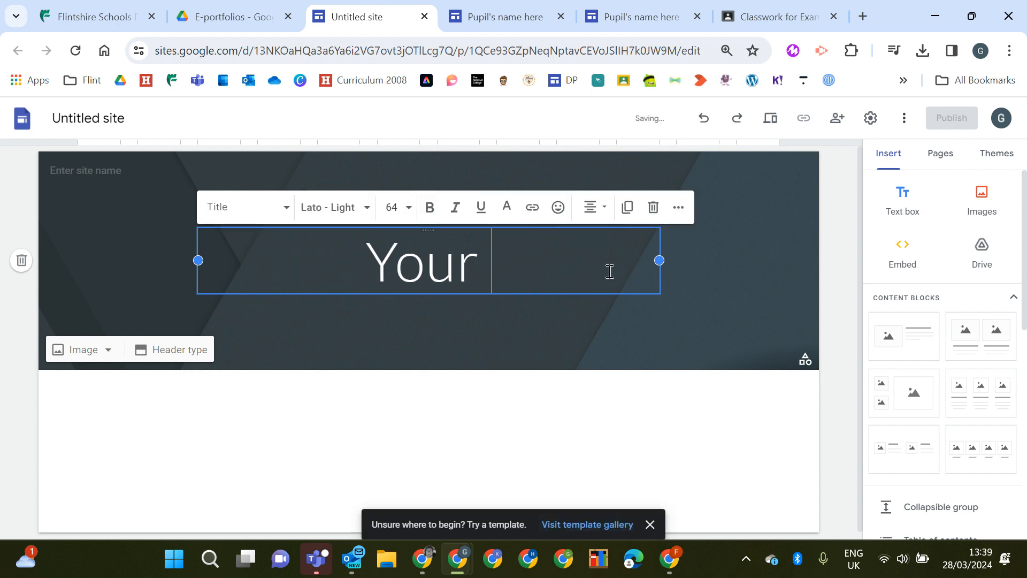
{"action": "type", "text": "name"}
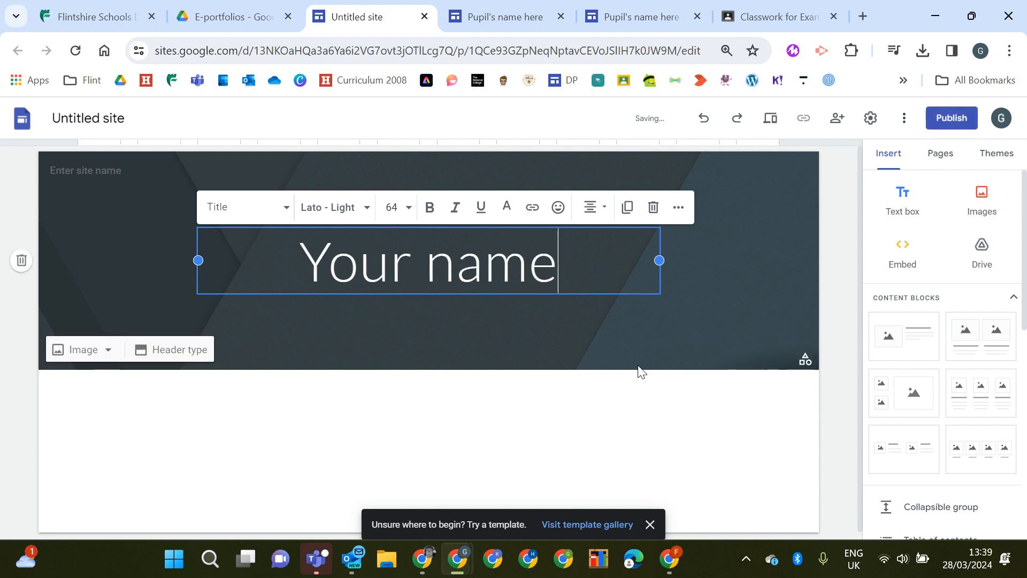
Add an image-and-text content block with the heading All about me
{"action": "left_click", "coordinate": [911, 340]}
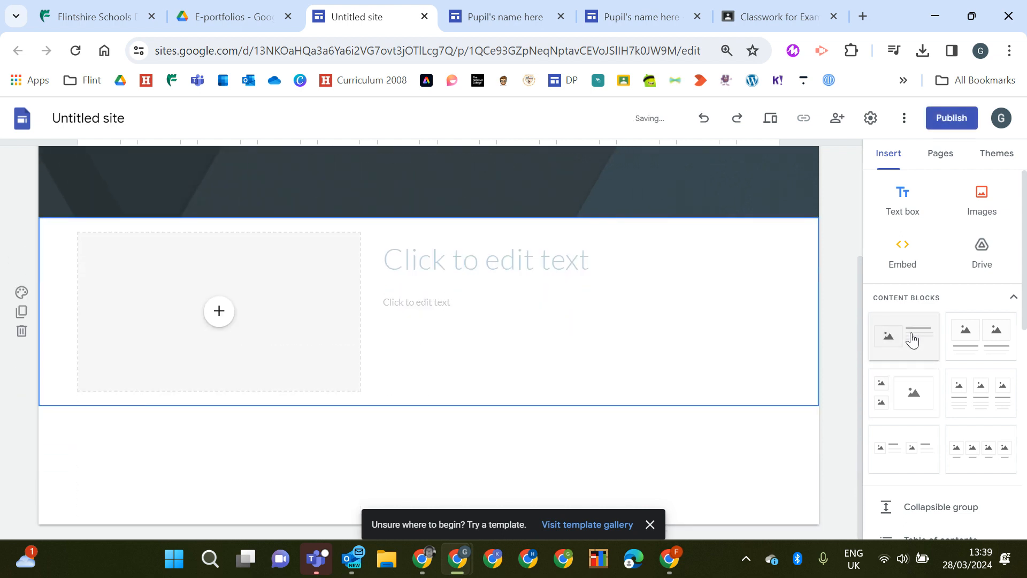
{"action": "left_click", "coordinate": [524, 259]}
{"action": "type", "text": "A"}
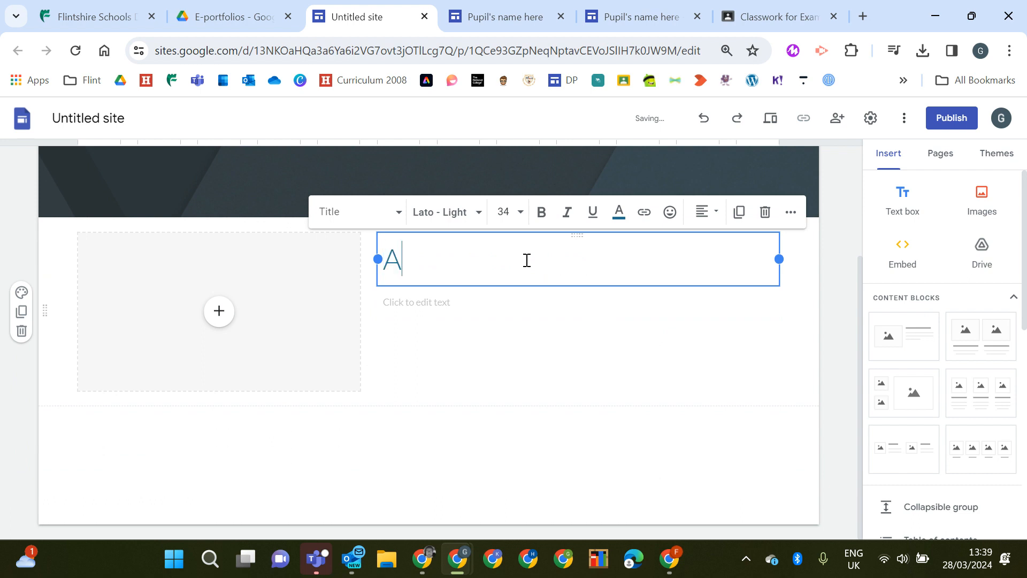
{"action": "type", "text": "ll about me"}
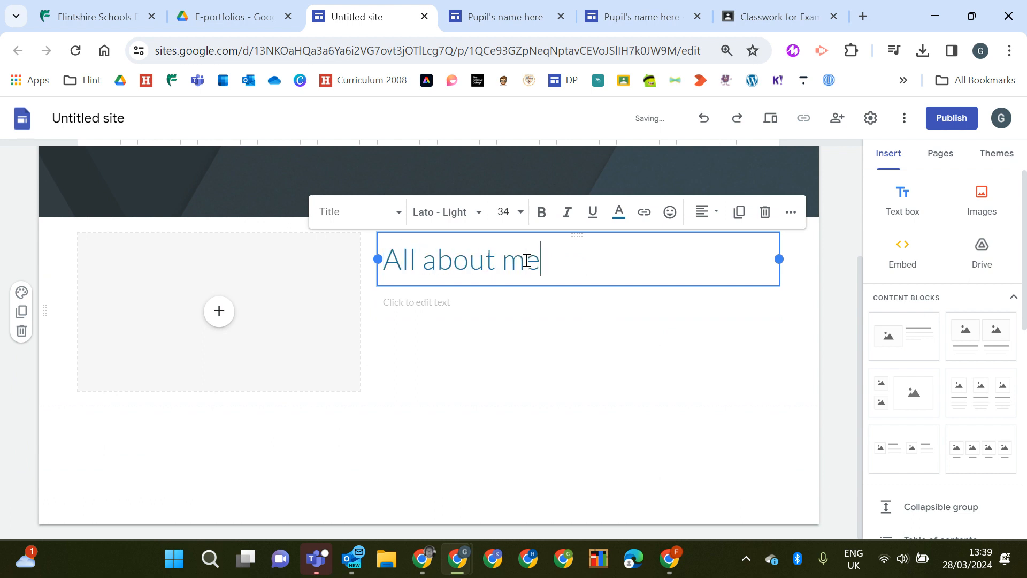
Add a second image-and-text block and move its image to the opposite side
{"action": "left_click", "coordinate": [905, 339]}
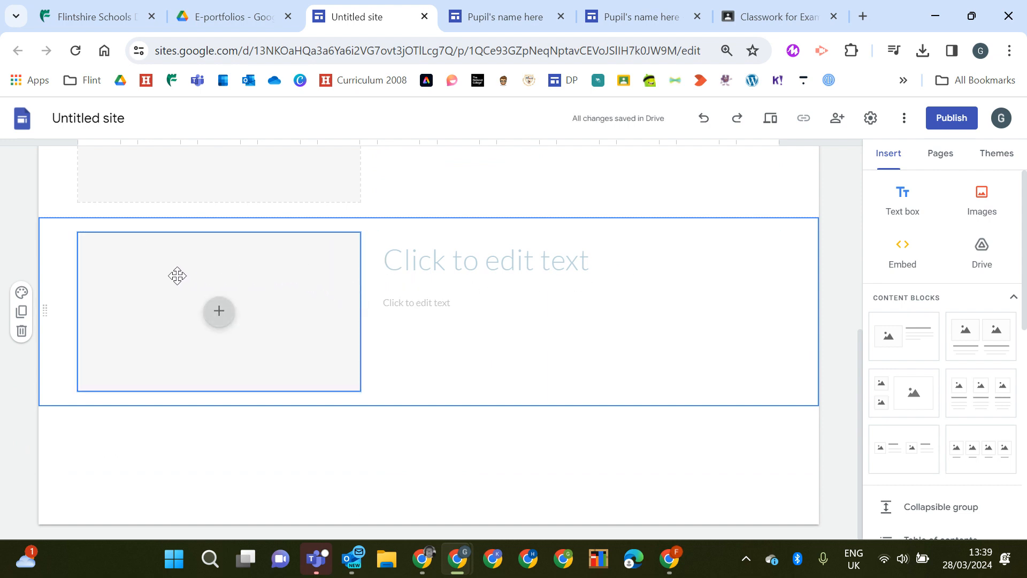
{"action": "left_click_drag", "start_coordinate": [142, 271], "coordinate": [782, 276]}
{"action": "scroll", "coordinate": [172, 332], "scroll_direction": "up", "scroll_amount": 3}
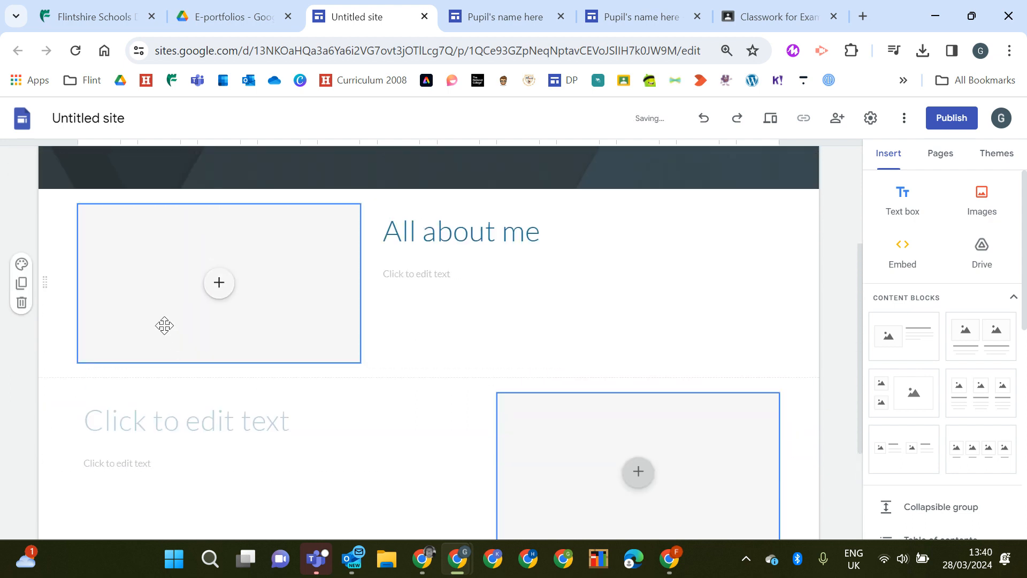
{"action": "mouse_move", "coordinate": [45, 280]}
{"action": "left_mouse_down"}
{"action": "mouse_move", "coordinate": [39, 432]}
{"action": "mouse_move", "coordinate": [48, 289]}
{"action": "left_mouse_up"}
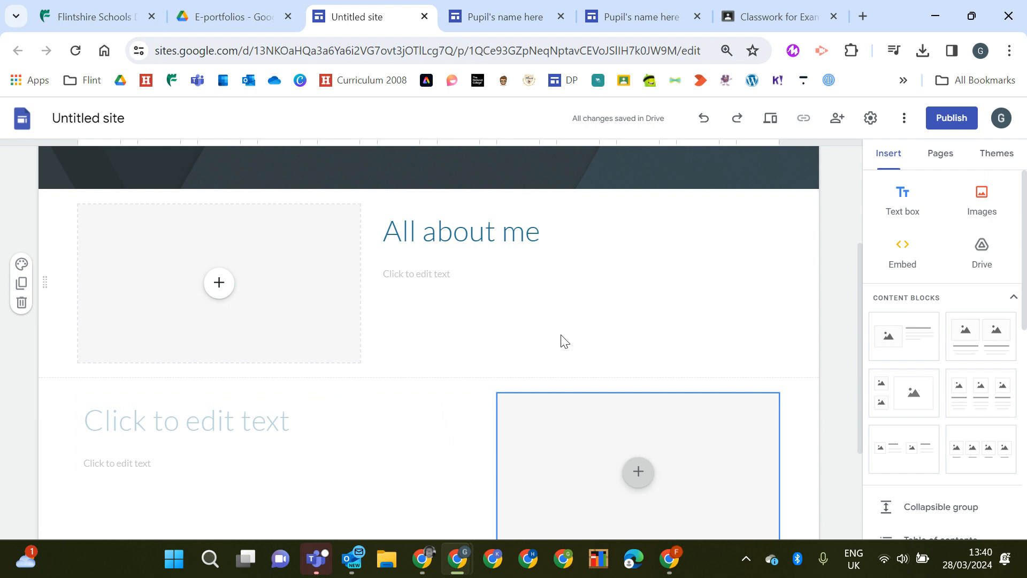
Add a new page named Four purposes to the site
{"action": "scroll", "coordinate": [583, 296], "scroll_direction": "up", "scroll_amount": 3}
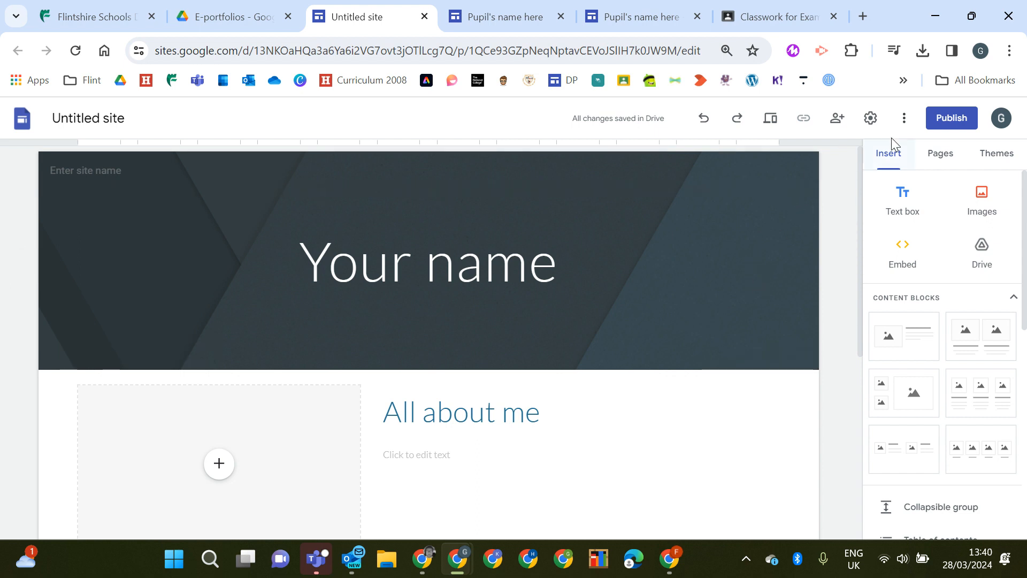
{"action": "left_click", "coordinate": [940, 156]}
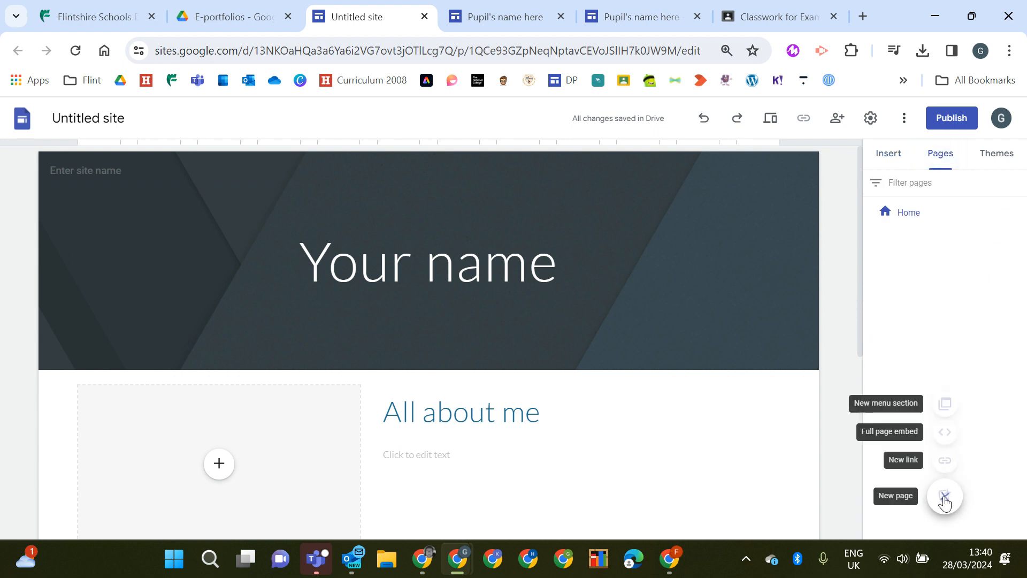
{"action": "left_click", "coordinate": [944, 497]}
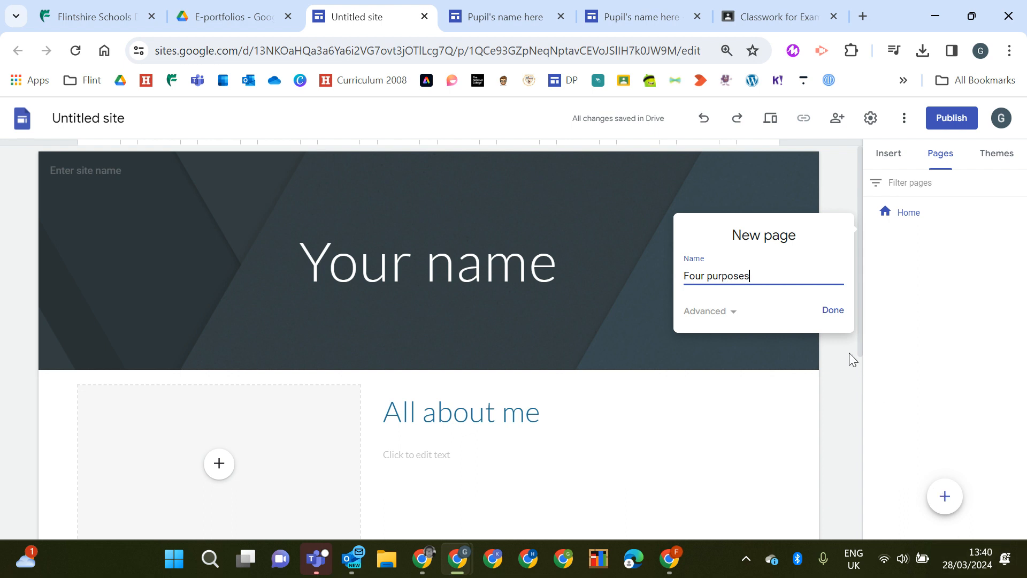
{"action": "left_click", "coordinate": [830, 313]}
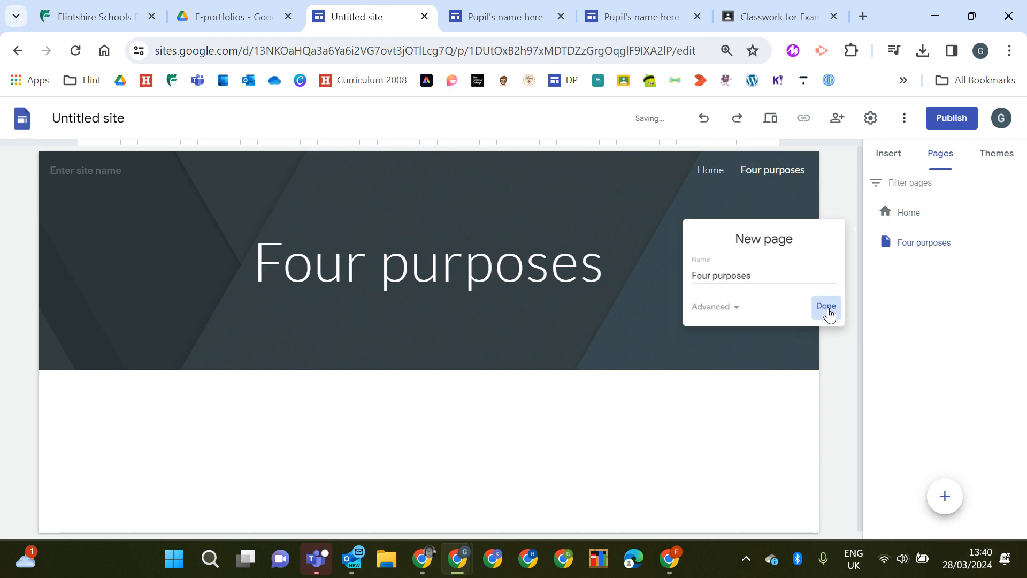
Add a new page named Year 3
{"action": "left_click", "coordinate": [947, 494]}
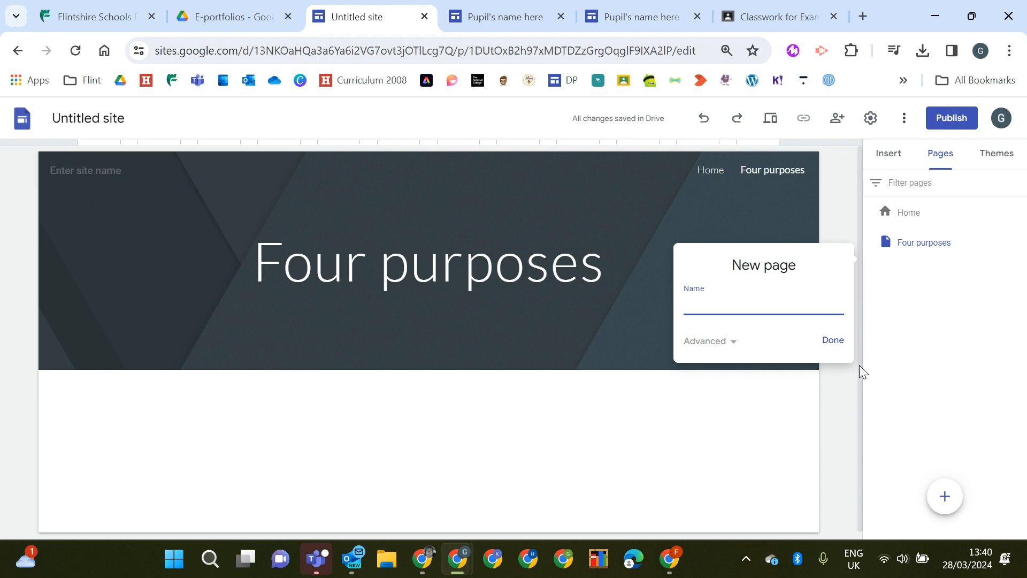
{"action": "type", "text": "Year 3"}
{"action": "left_click", "coordinate": [830, 340]}
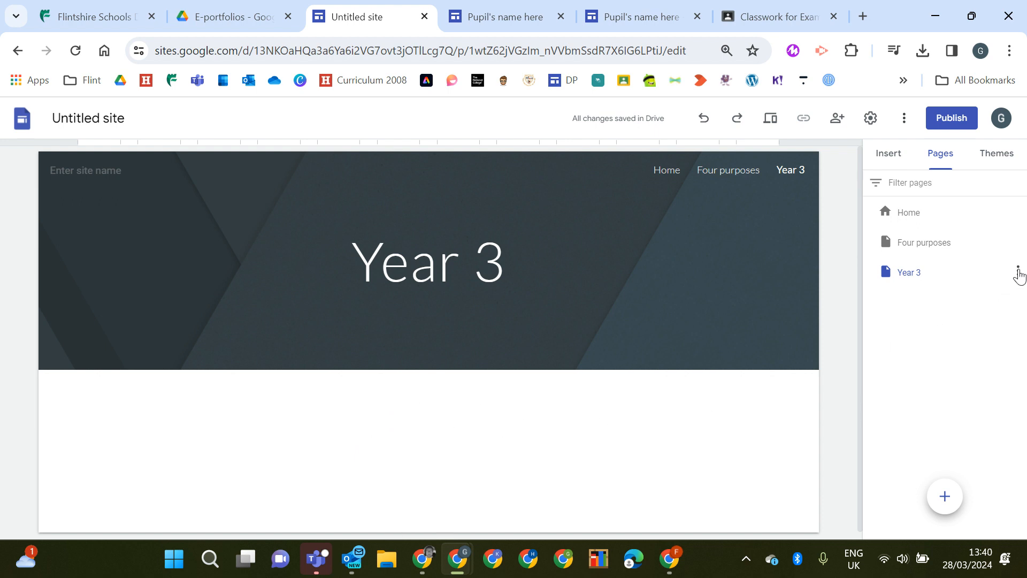
Duplicate the Year 3 page and name the copy Year 4
{"action": "mouse_move", "coordinate": [945, 494]}
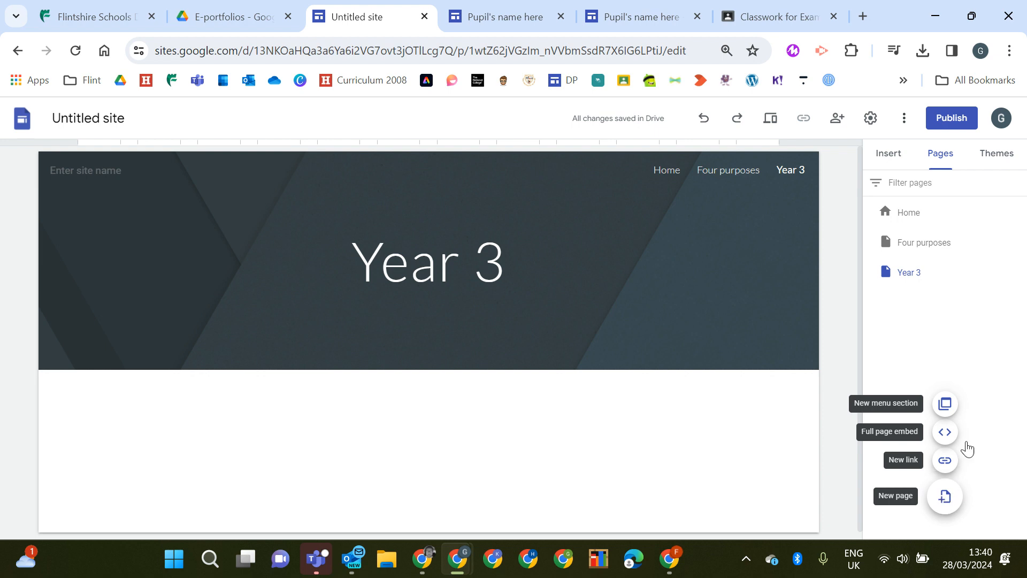
{"action": "left_click", "coordinate": [1018, 271]}
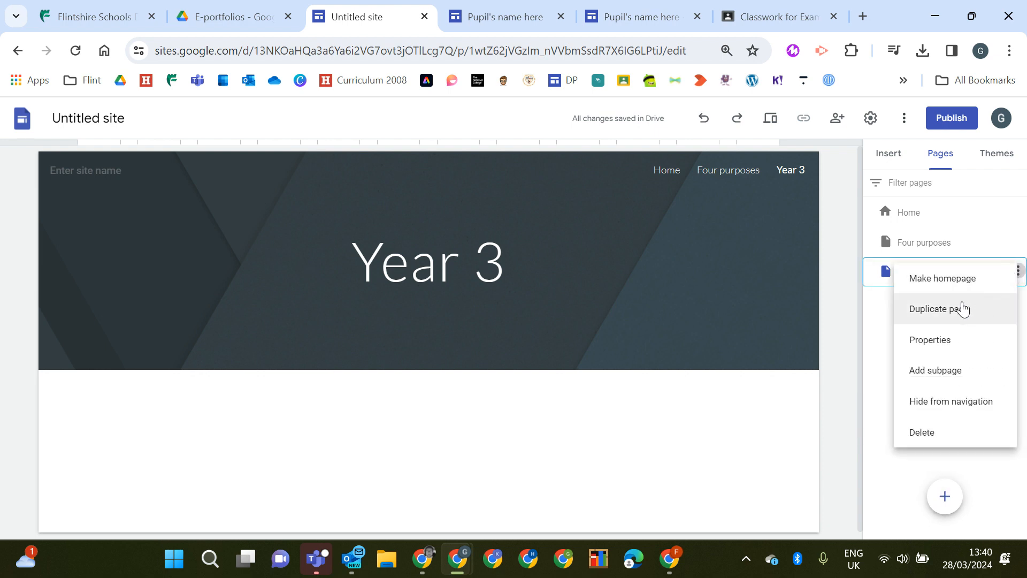
{"action": "left_click", "coordinate": [947, 310]}
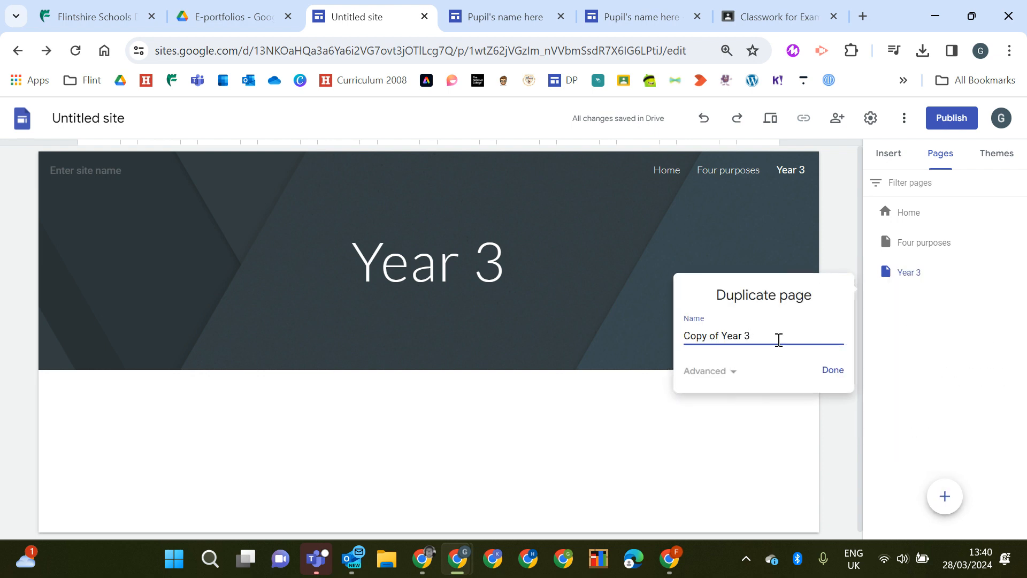
{"action": "left_click_drag", "start_coordinate": [781, 340], "coordinate": [644, 338]}
{"action": "type", "text": "Y"}
{"action": "left_click", "coordinate": [832, 369]}
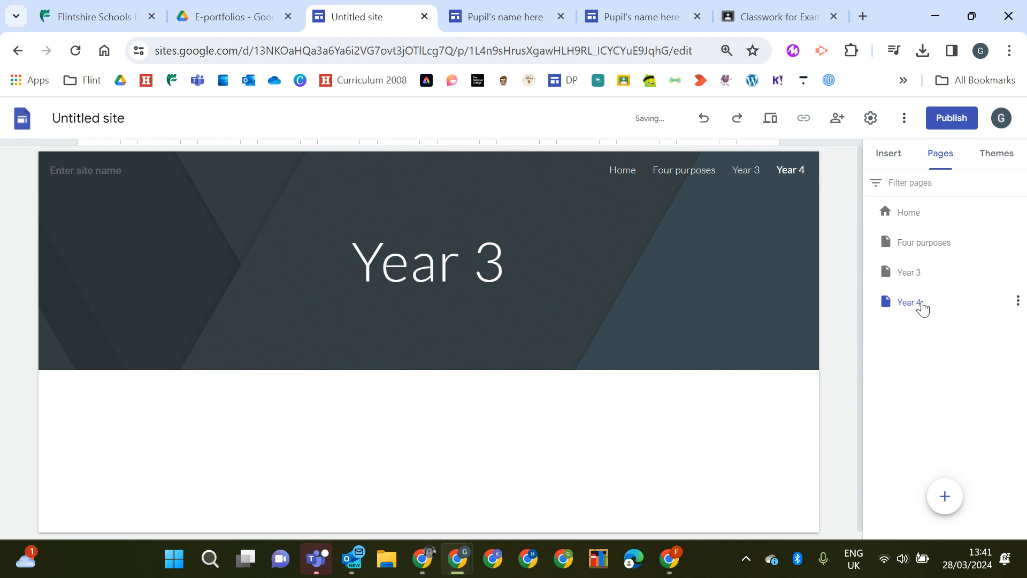
Change the duplicated page's title to Year 4
{"action": "left_click", "coordinate": [503, 261]}
{"action": "key", "text": "BackSpace"}
{"action": "type", "text": "4"}
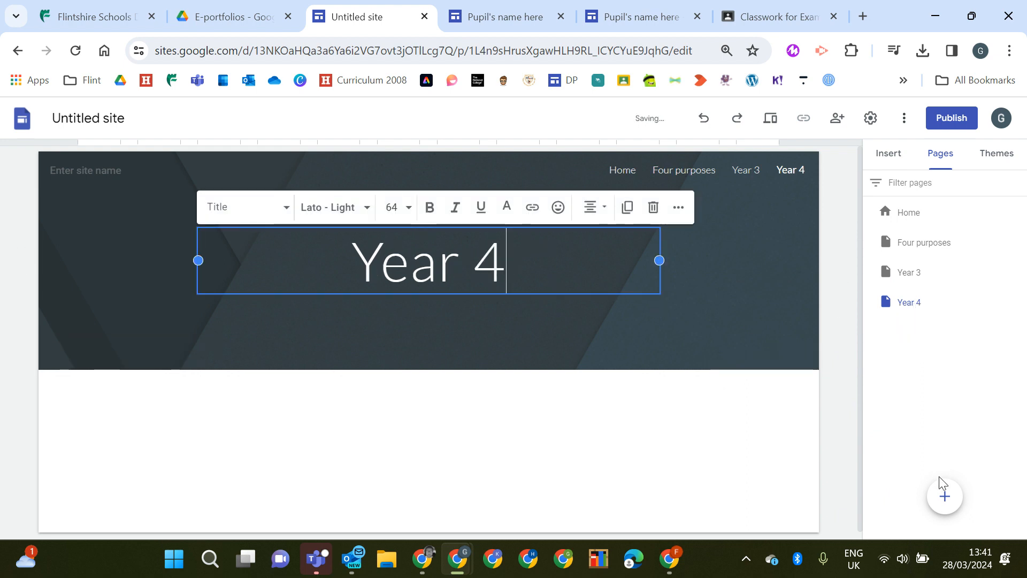
Add a Digital badges page and move it below Year 4 in the page list
{"action": "left_click", "coordinate": [944, 497]}
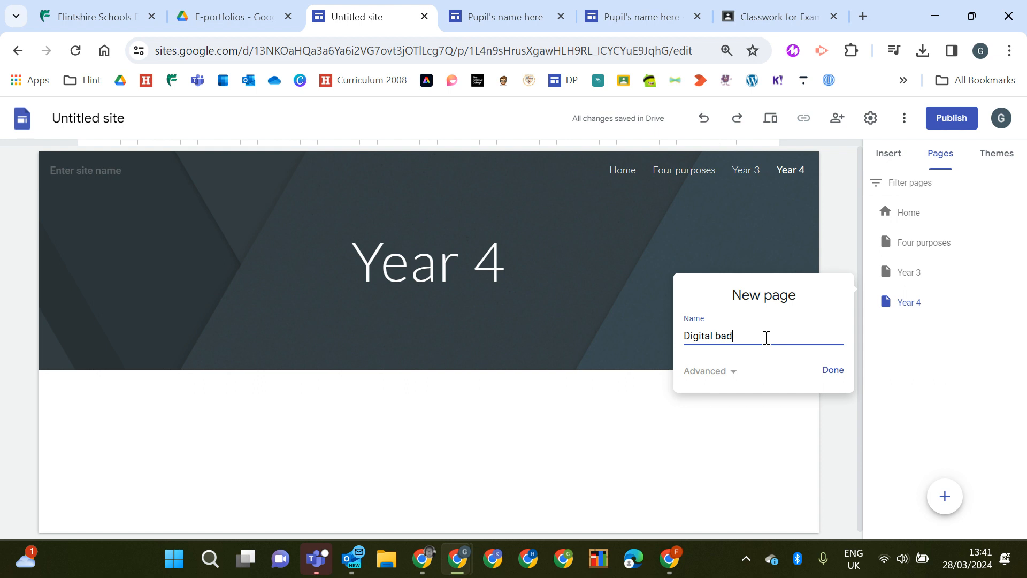
{"action": "type", "text": "Digital badges"}
{"action": "left_click", "coordinate": [831, 370]}
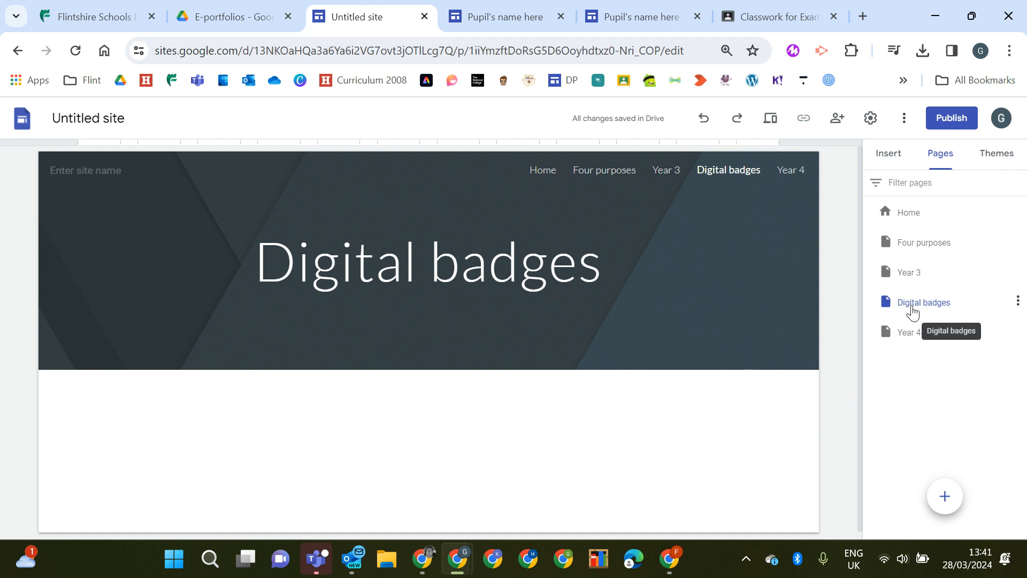
{"action": "left_click_drag", "start_coordinate": [905, 314], "coordinate": [917, 359]}
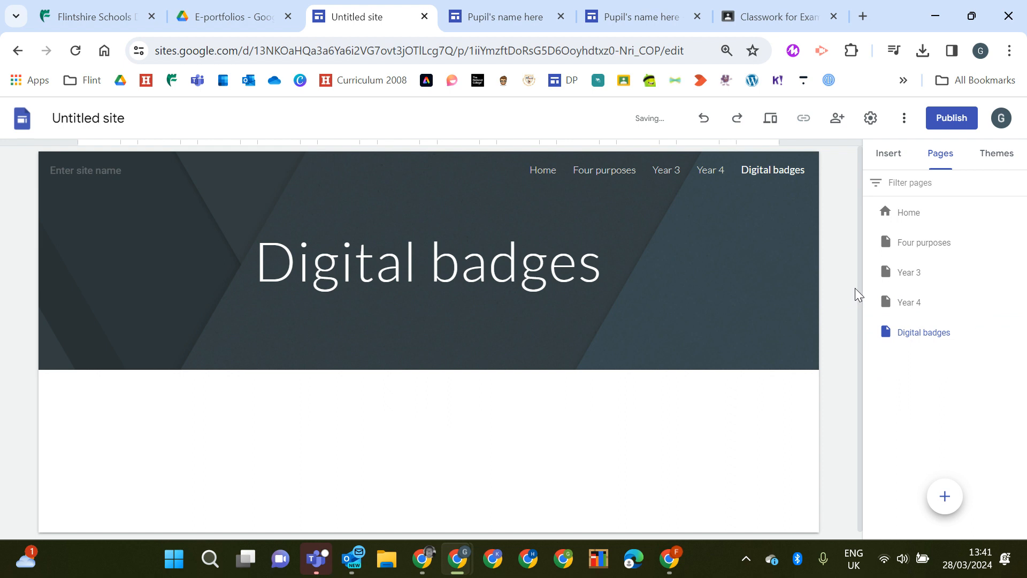
Open the Year 3 page and insert a text box
{"action": "left_click", "coordinate": [910, 274]}
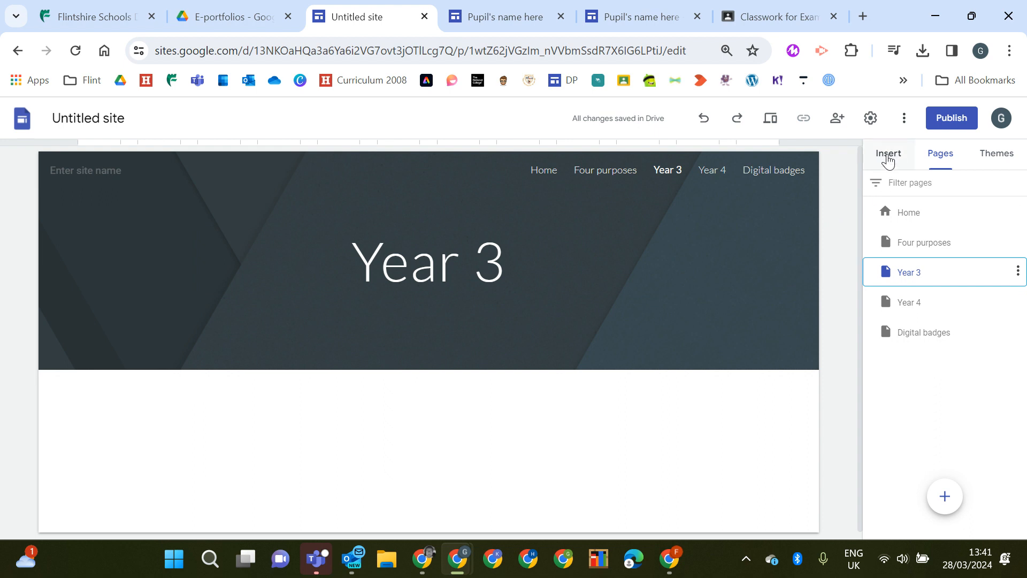
{"action": "left_click", "coordinate": [886, 158]}
{"action": "left_click", "coordinate": [907, 203]}
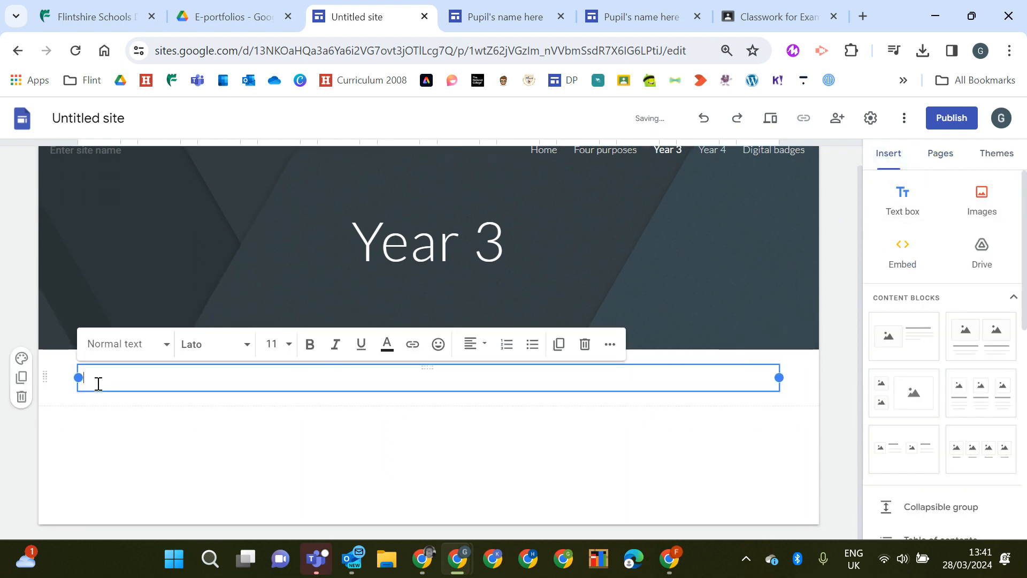
{"action": "left_click", "coordinate": [984, 199]}
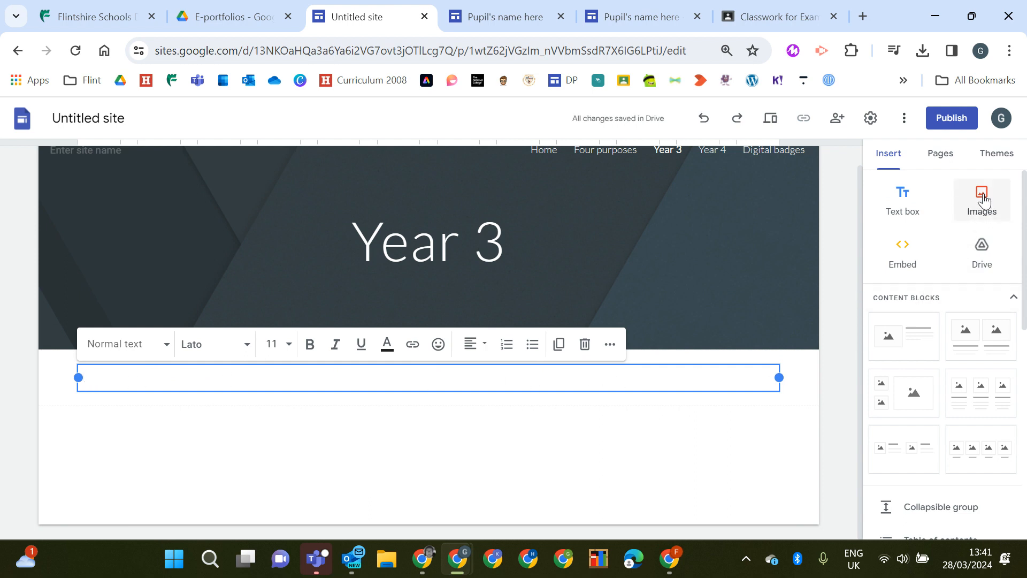
{"action": "left_click", "coordinate": [979, 250]}
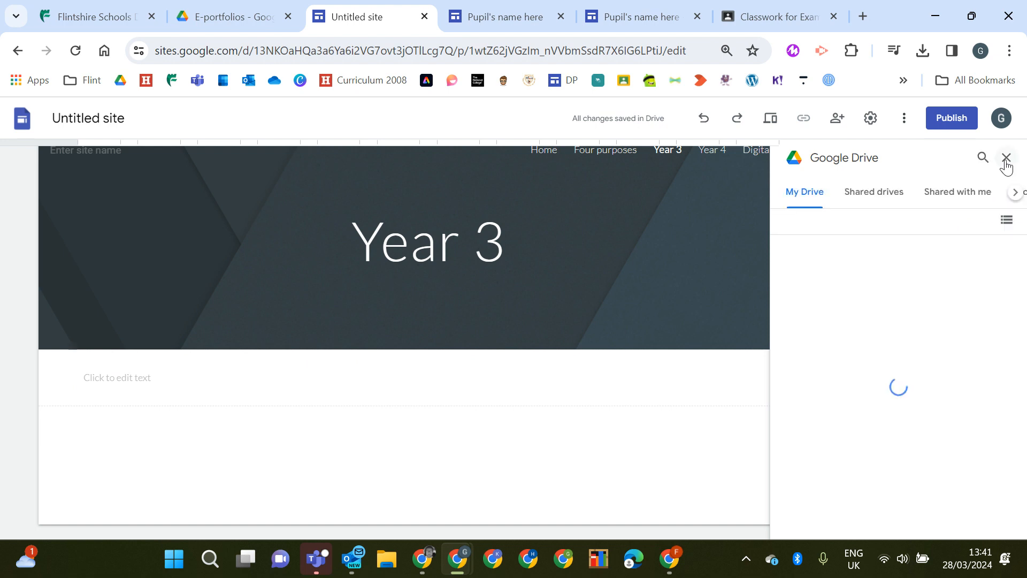
{"action": "left_click", "coordinate": [1004, 160]}
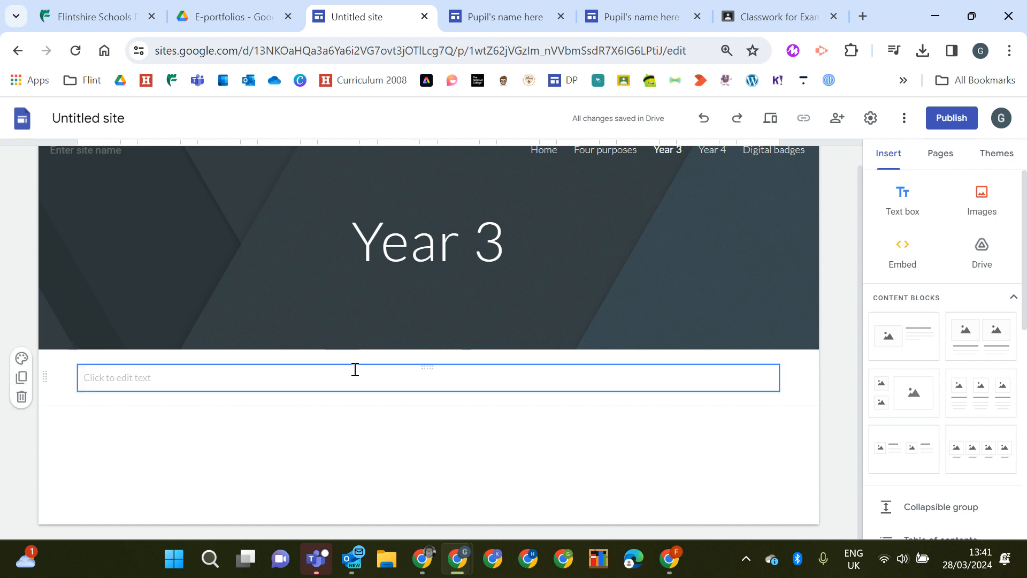
Return to the E-portfolios folder in Drive
{"action": "scroll", "coordinate": [406, 338], "scroll_direction": "up", "scroll_amount": 1}
{"action": "left_click", "coordinate": [224, 18]}
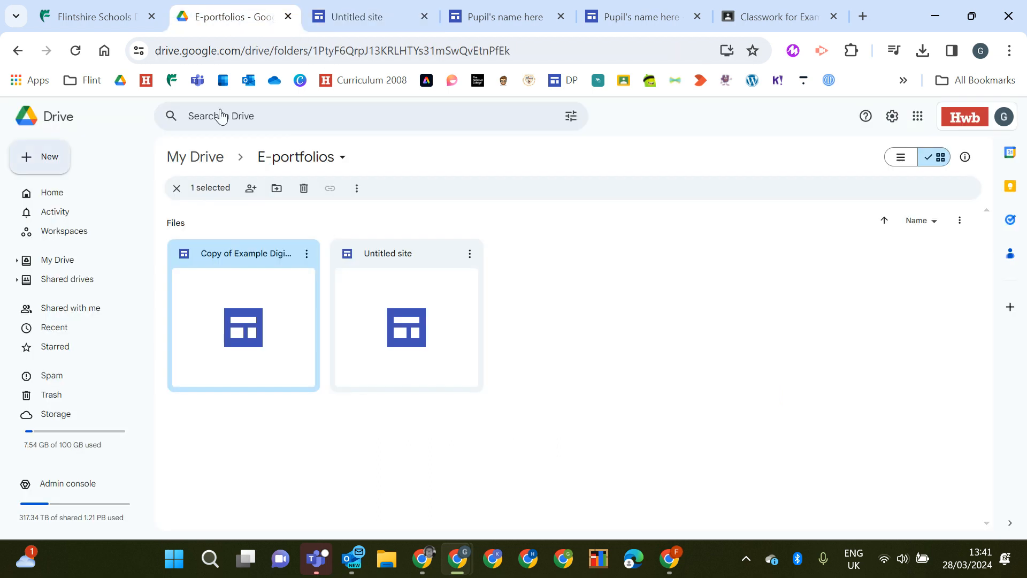